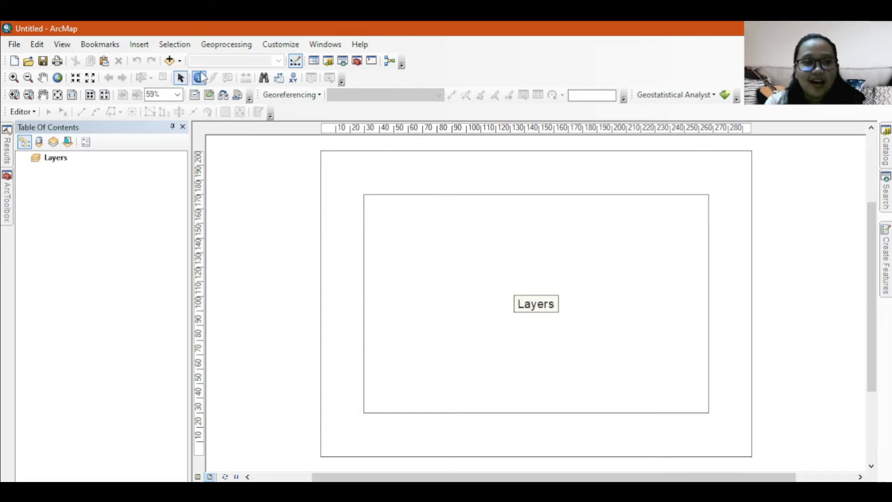
# Switch the map to data view and open the coordinate system settings of the Layers data frame.
pyautogui.click(57, 46)
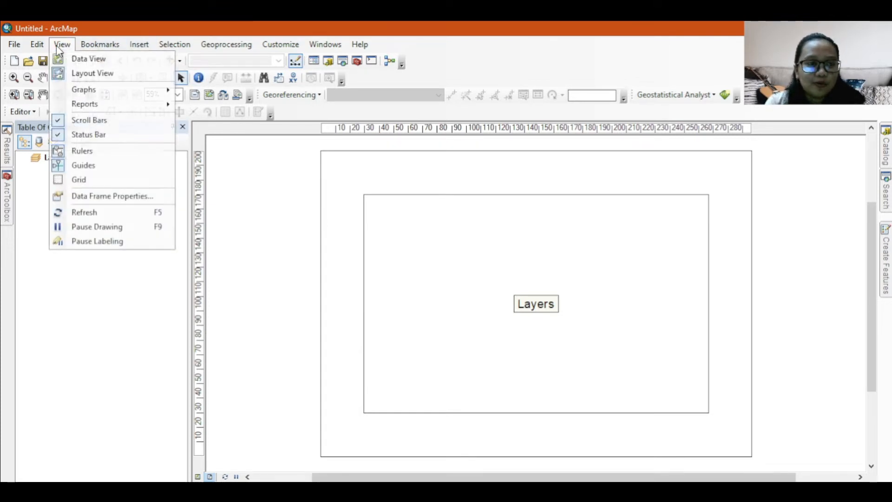
pyautogui.click(76, 63)
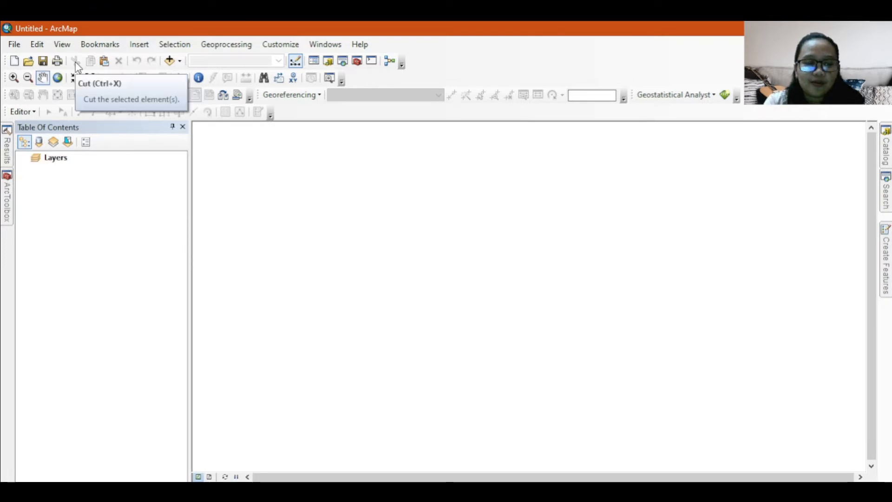
pyautogui.rightClick(62, 160)
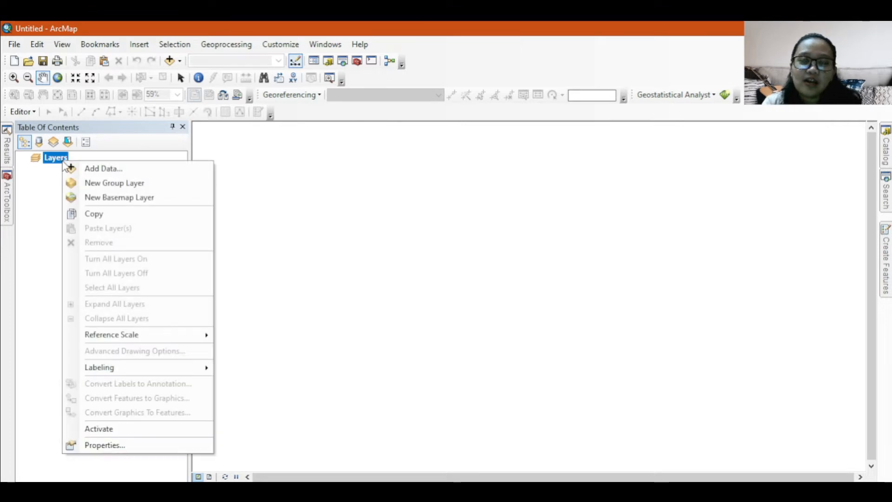
pyautogui.click(117, 445)
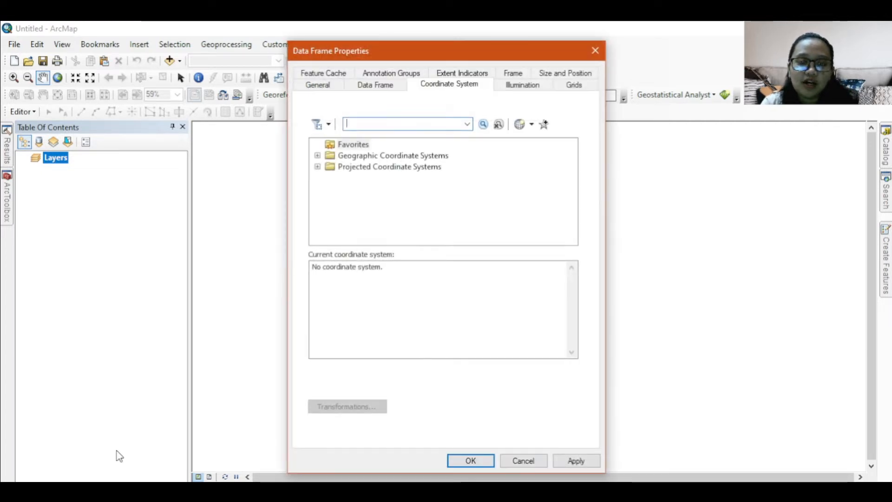
# Set the data frame's projected coordinate system to WGS 1984 UTM Zone 49S, under the UTM Southern Hemisphere systems.
pyautogui.click(318, 167)
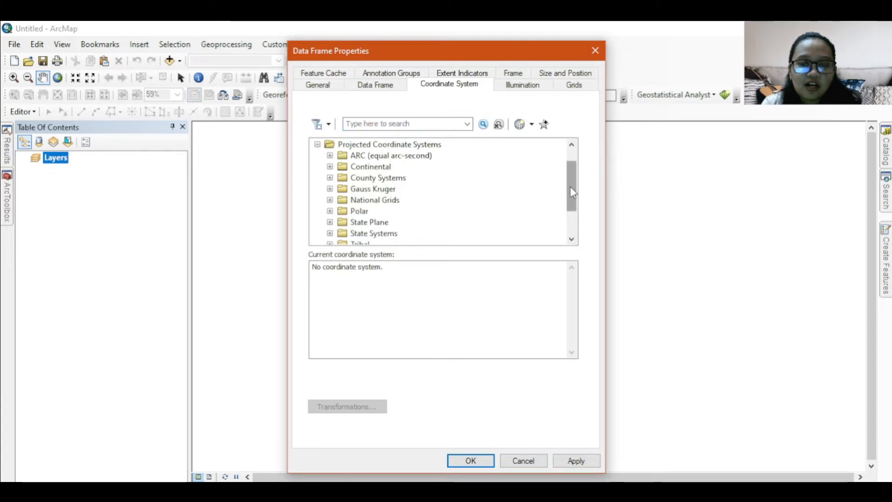
pyautogui.scroll(-2, 570, 185)
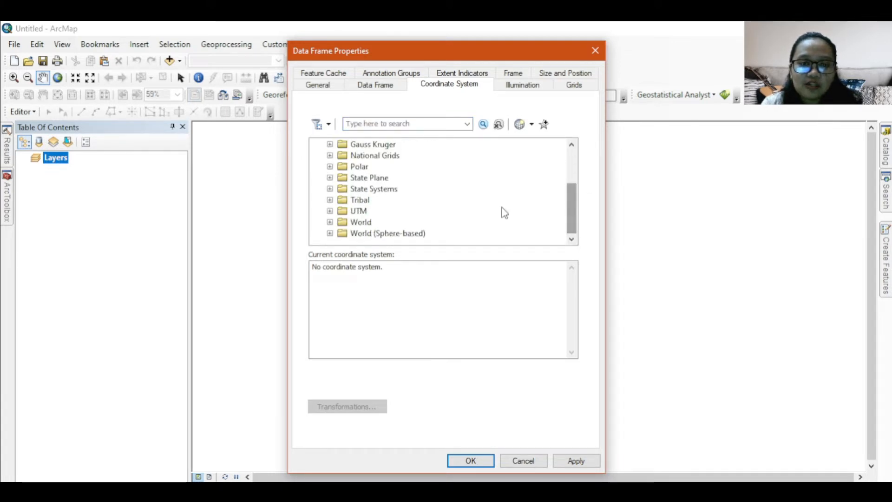
pyautogui.click(330, 211)
pyautogui.scroll(-3, 577, 201)
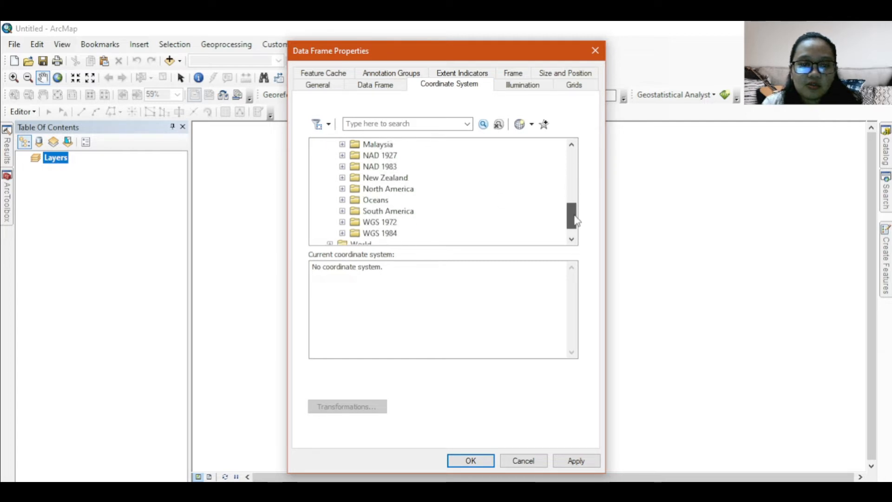
pyautogui.click(342, 211)
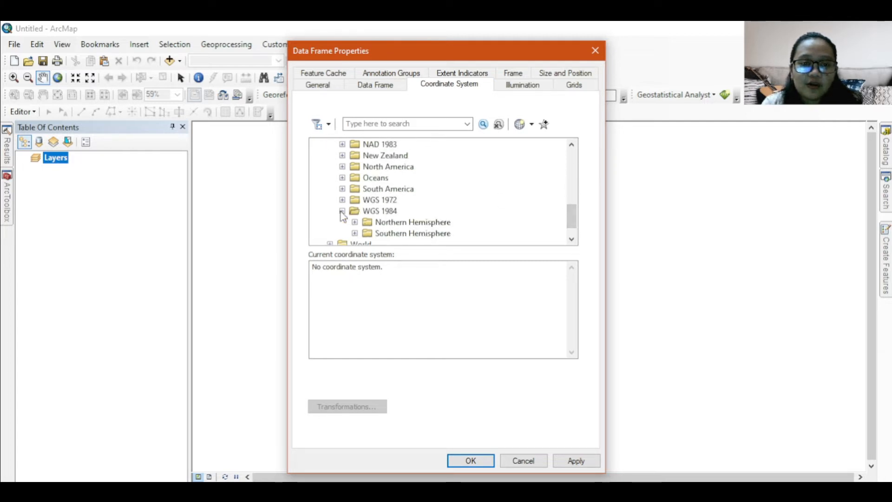
pyautogui.click(355, 233)
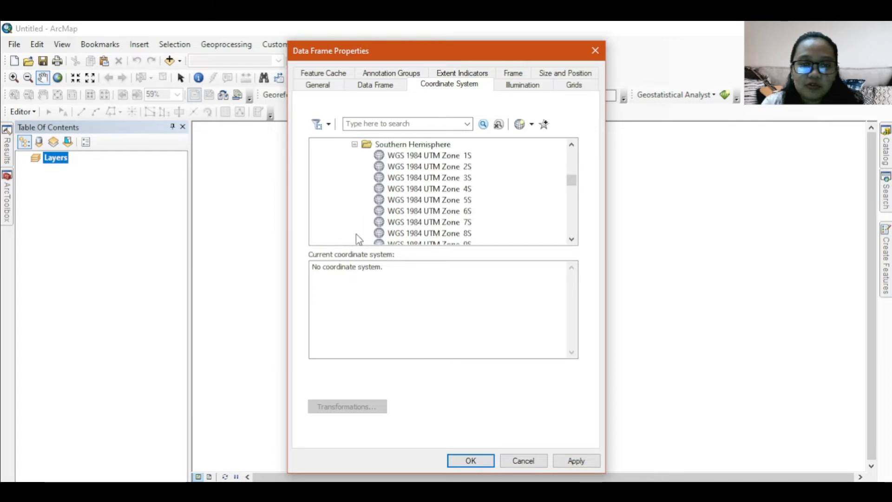
pyautogui.moveTo(572, 183); pyautogui.dragTo(571, 217)
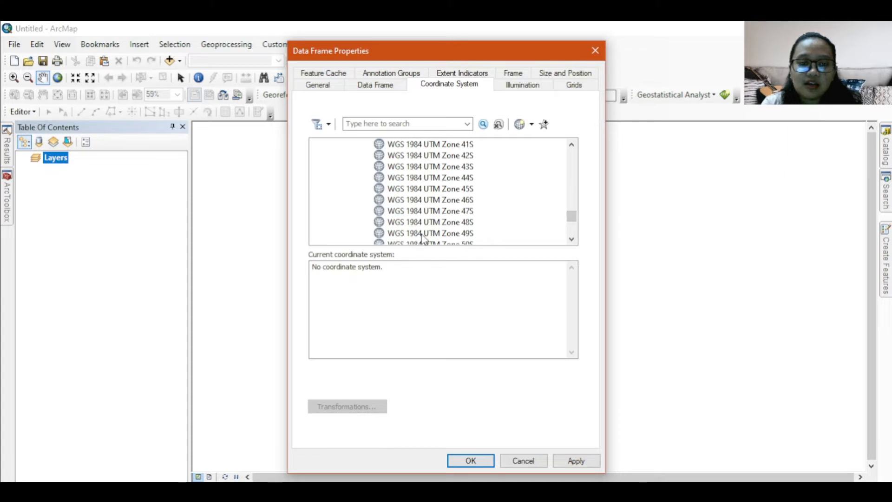
pyautogui.click(423, 234)
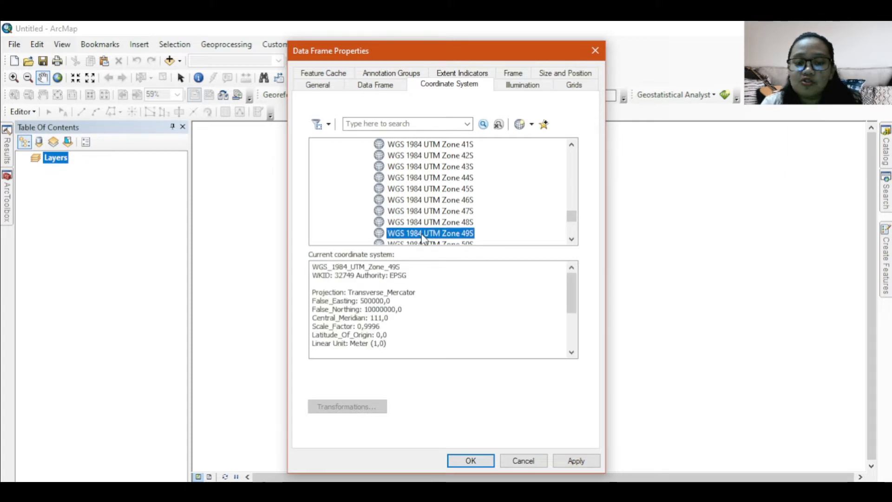
pyautogui.click(470, 460)
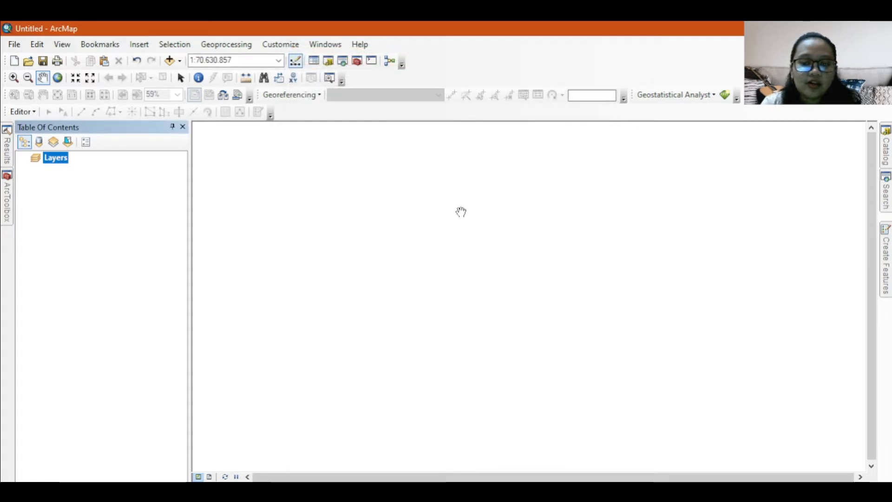
pyautogui.click(138, 254)
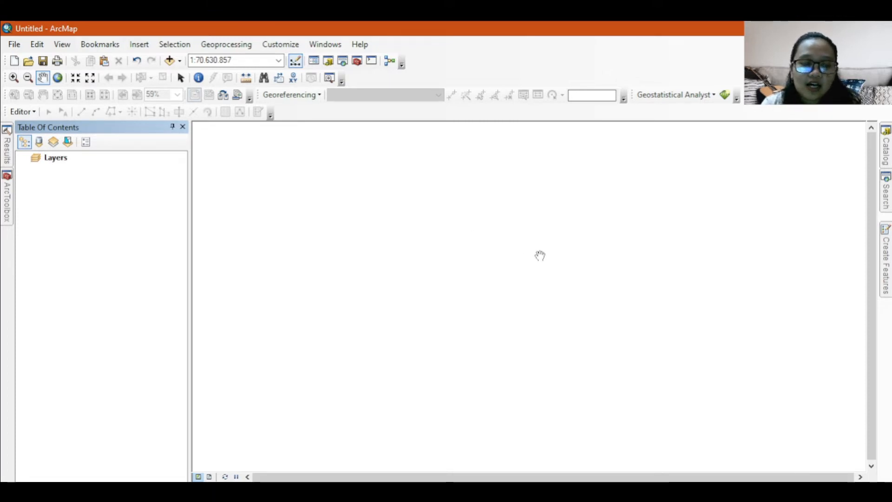
# Add the shapefile Interpolasi_IDW-polygon.shp from the SHP Dusun Siluk II folder to the map.
pyautogui.click(170, 62)
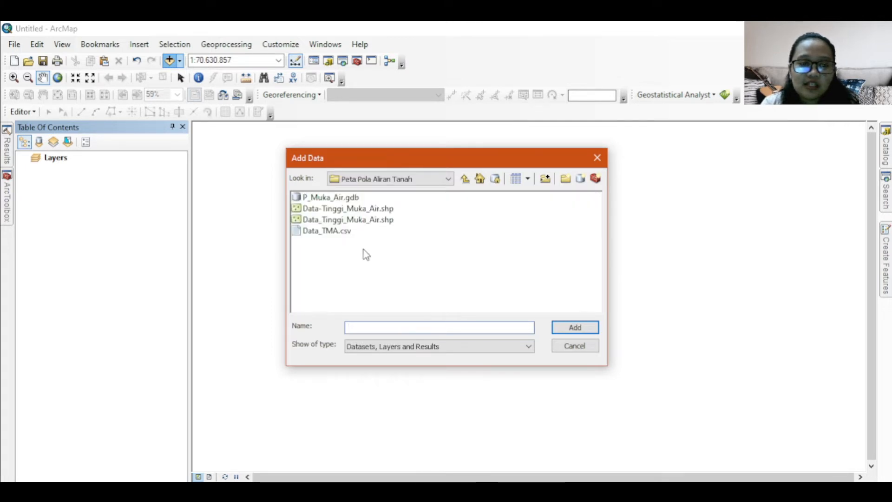
pyautogui.click(466, 177)
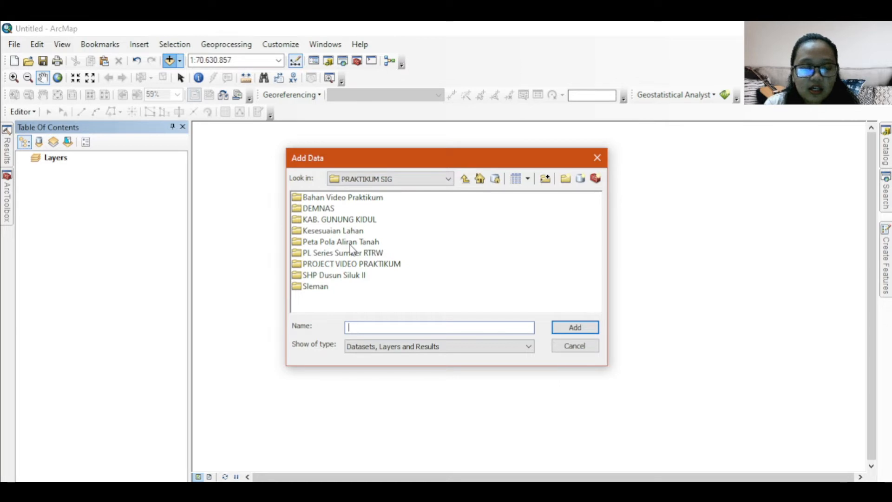
pyautogui.doubleClick(333, 276)
pyautogui.click(346, 201)
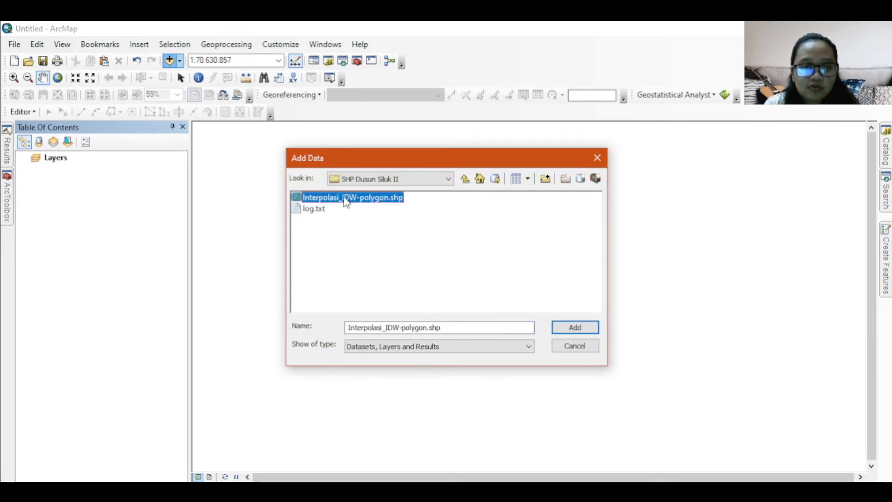
pyautogui.click(574, 328)
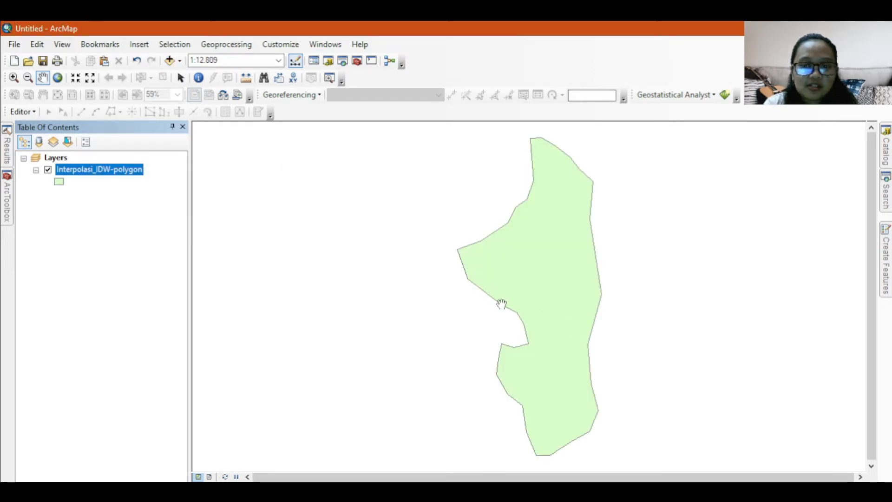
# Rename the Interpolasi_IDW-polygon layer as Dusun Siluk II.
pyautogui.click(104, 170)
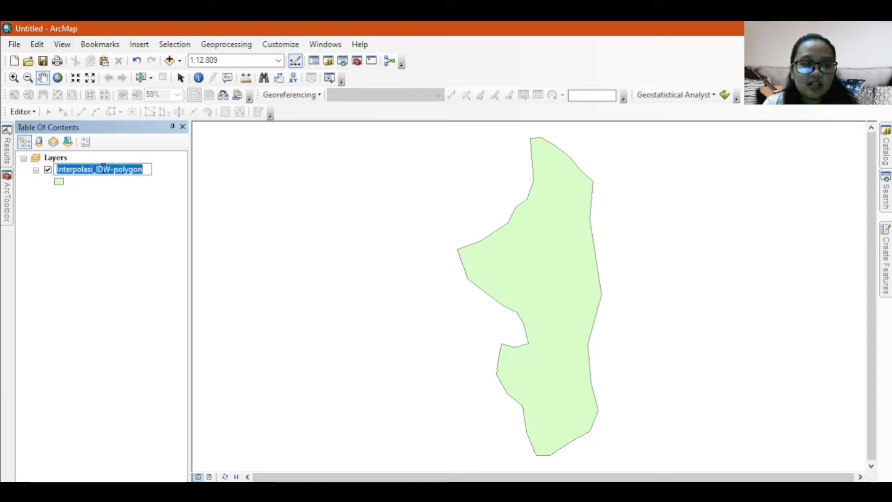
pyautogui.press('capslock')
pyautogui.write('D')
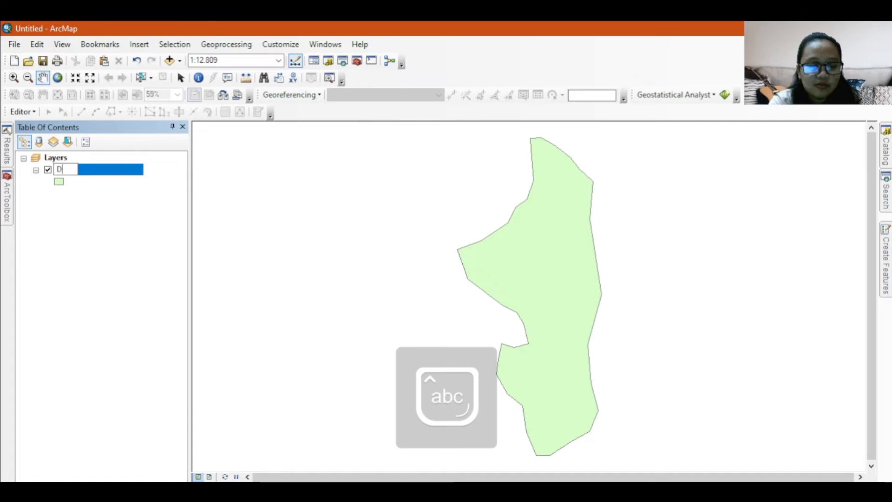
pyautogui.write('usun')
pyautogui.press('capslock')
pyautogui.write('S')
pyautogui.press('capslock')
pyautogui.write('i')
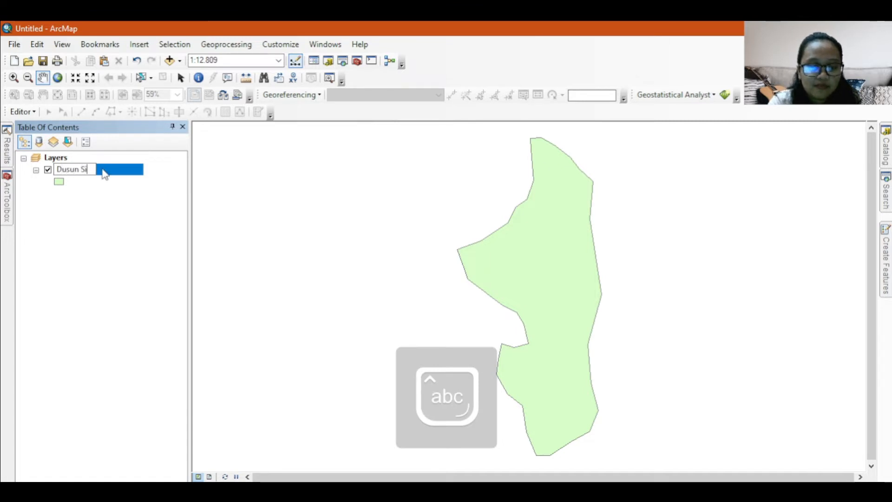
pyautogui.write('luk')
pyautogui.press('capslock')
pyautogui.write('II')
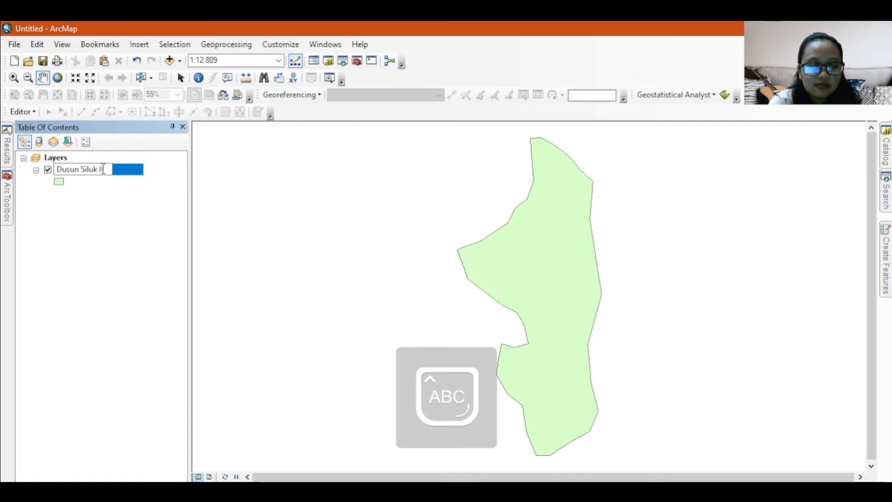
pyautogui.press('capslock')
pyautogui.press('Return')
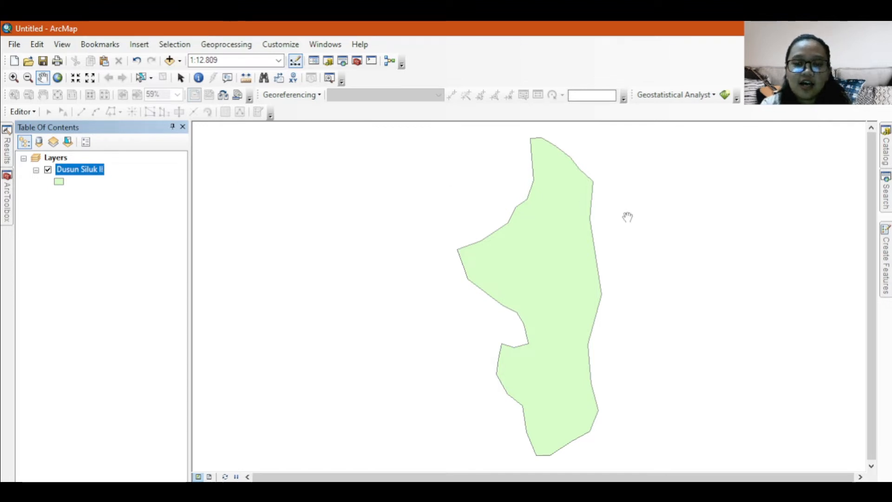
# Add the point shapefile Data_Tinggi_Muka_Air.shp from the Peta Pola Aliran Tanah folder to the map.
pyautogui.moveTo(540, 266); pyautogui.dragTo(533, 267)
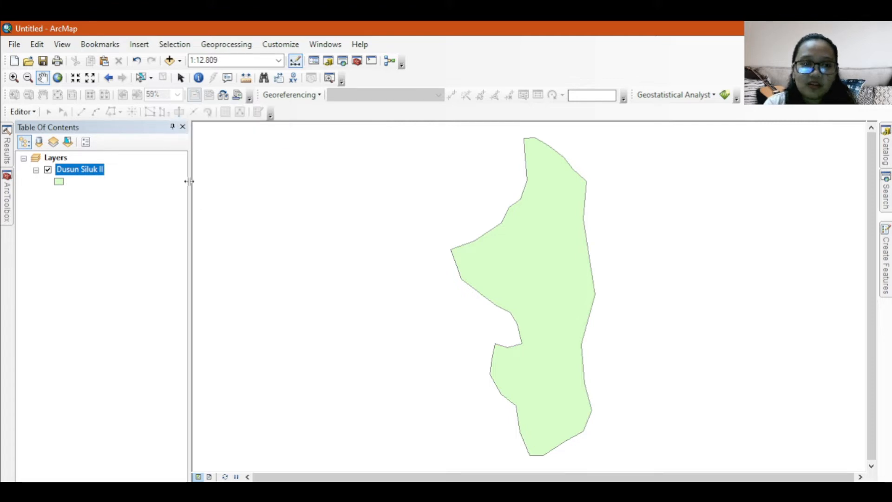
pyautogui.click(169, 60)
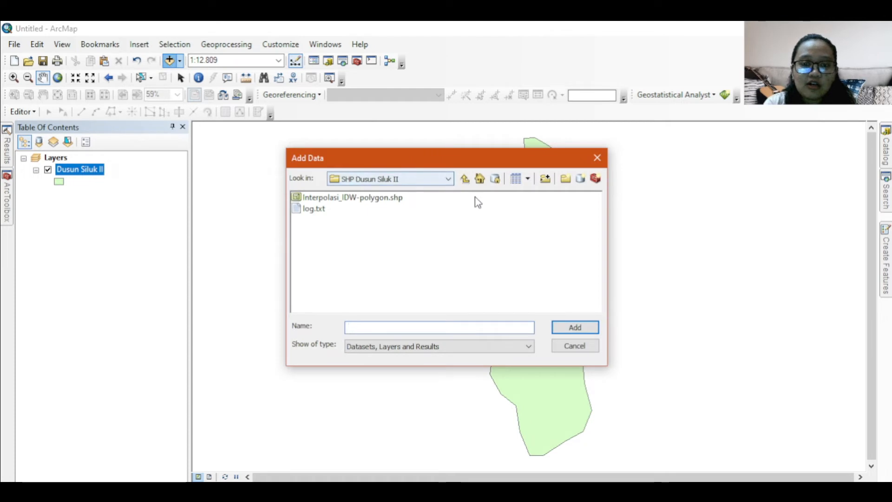
pyautogui.click(465, 179)
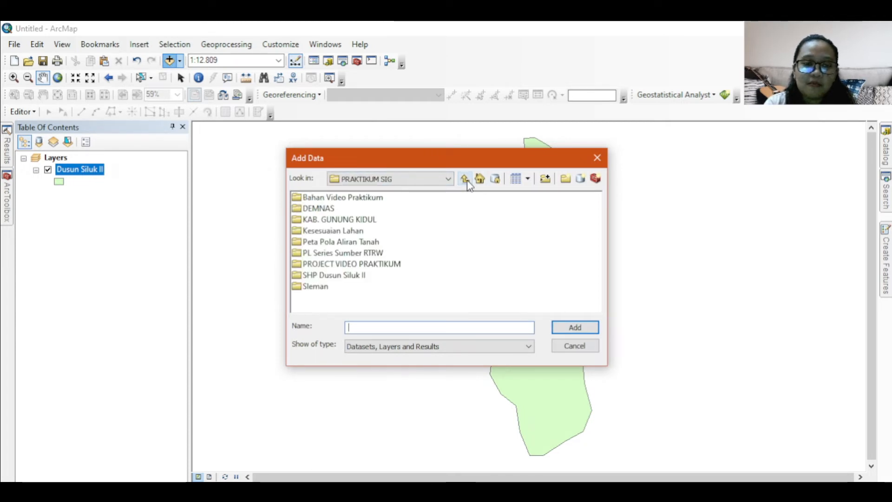
pyautogui.doubleClick(342, 242)
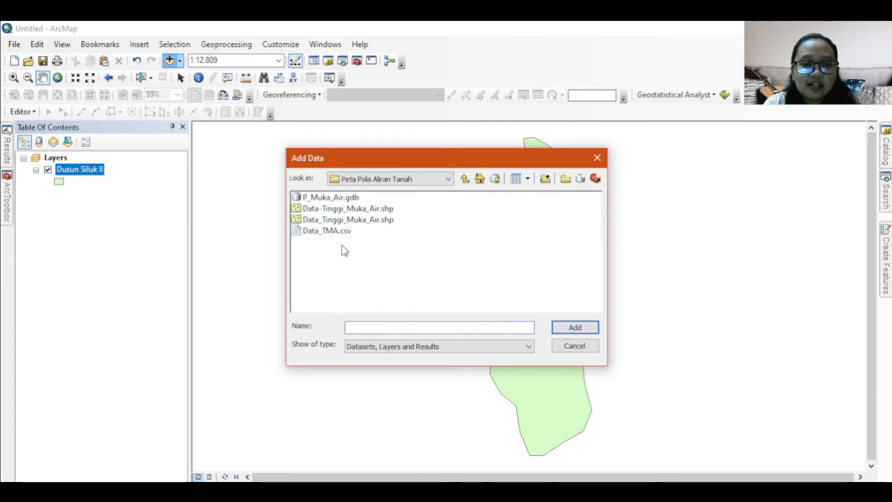
pyautogui.click(346, 219)
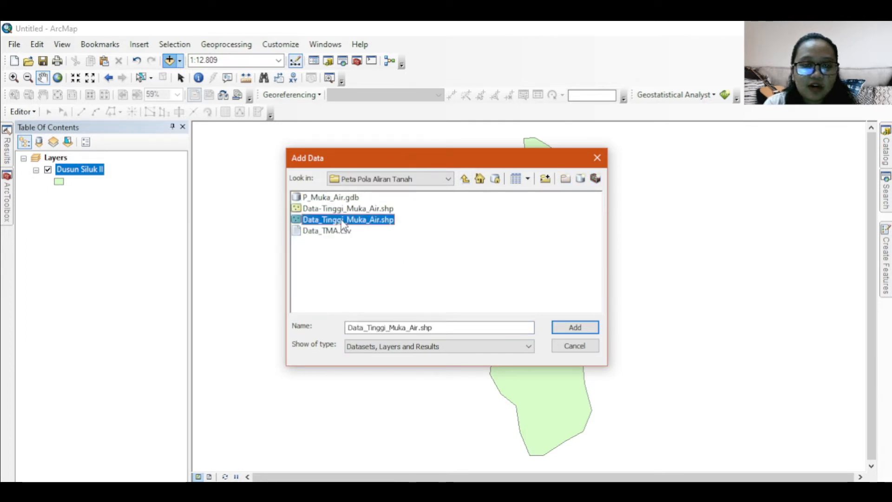
pyautogui.click(576, 328)
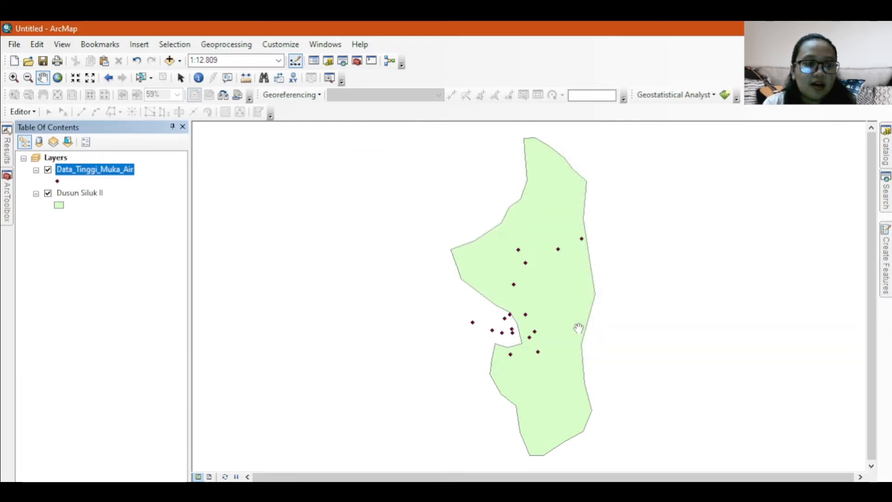
pyautogui.click(82, 317)
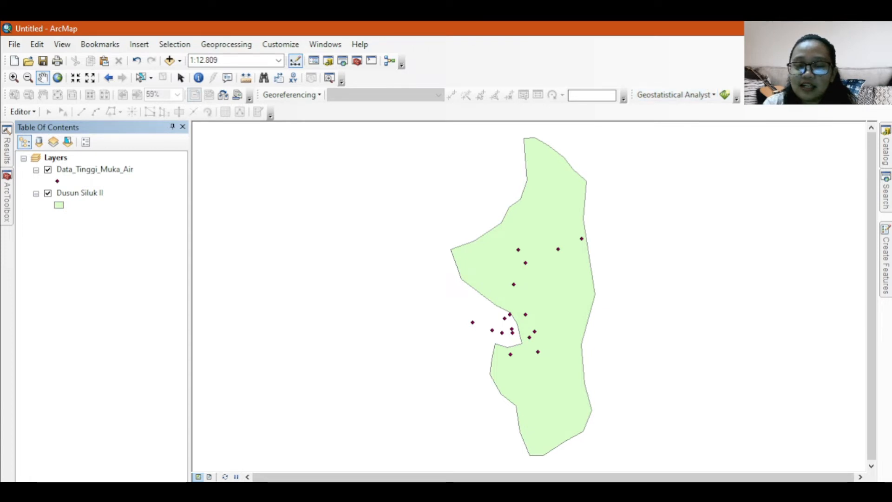
# Check the toolbar list and the extensions settings for whether Geostatistical Analyst is enabled.
pyautogui.rightClick(776, 88)
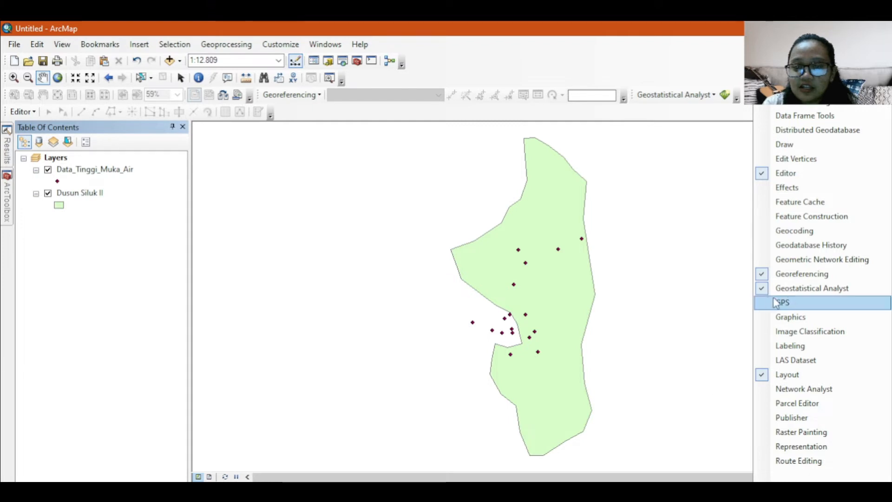
pyautogui.click(690, 54)
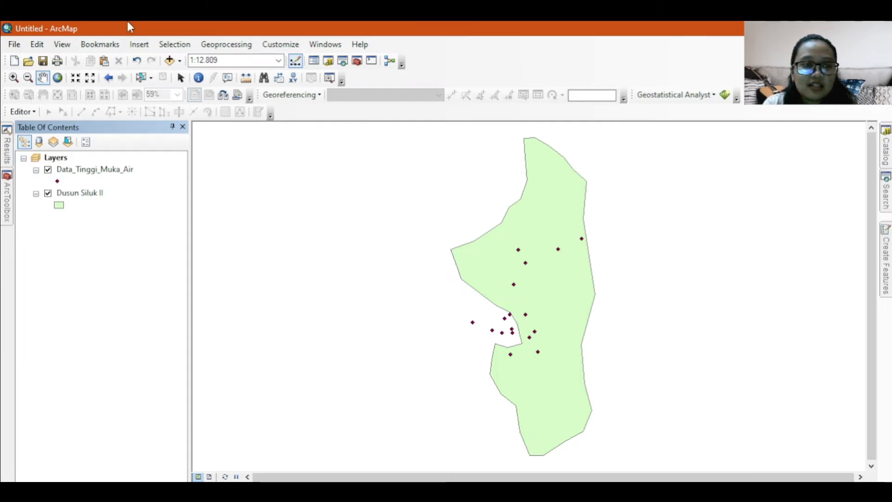
pyautogui.click(278, 44)
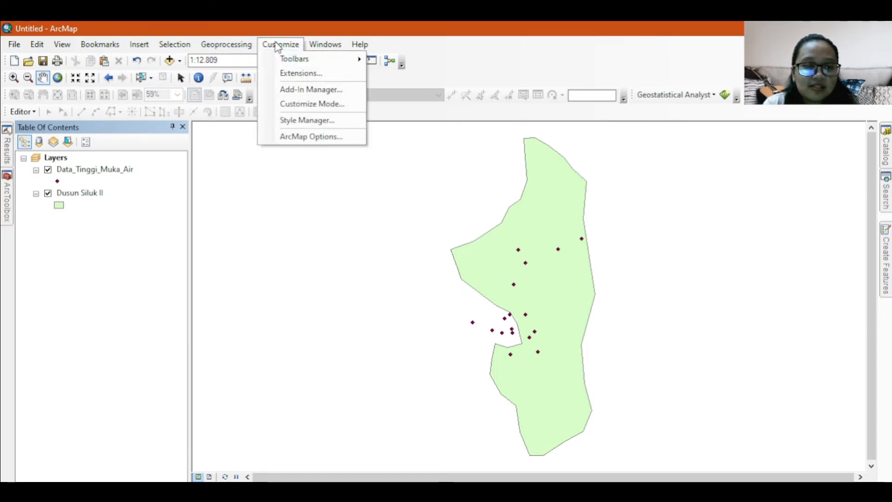
pyautogui.click(311, 73)
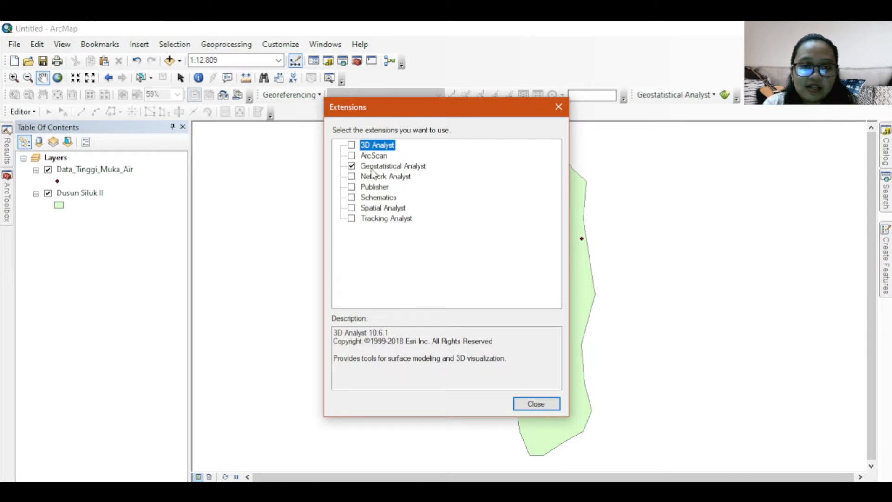
pyautogui.click(532, 404)
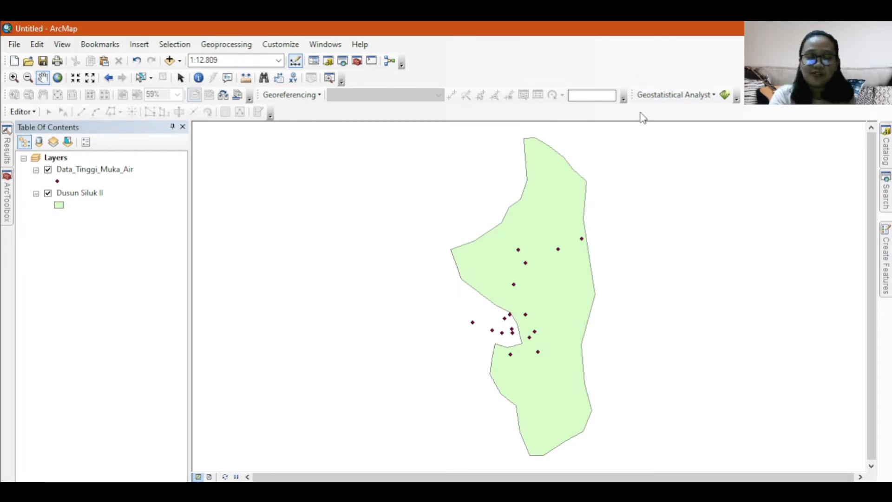
# Start the Geostatistical Wizard with the Kriging / CoKriging method on Data_Tinggi_Muka_Air, using Z as the data field.
pyautogui.click(728, 99)
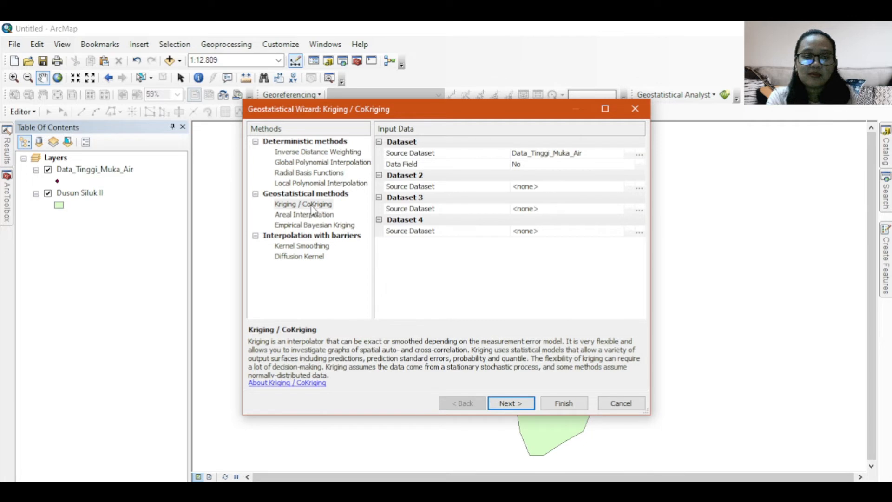
pyautogui.click(314, 209)
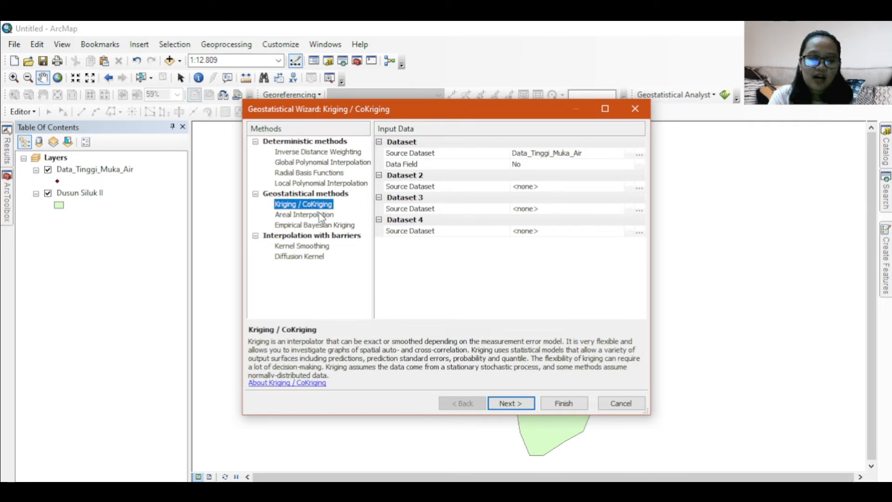
pyautogui.click(636, 167)
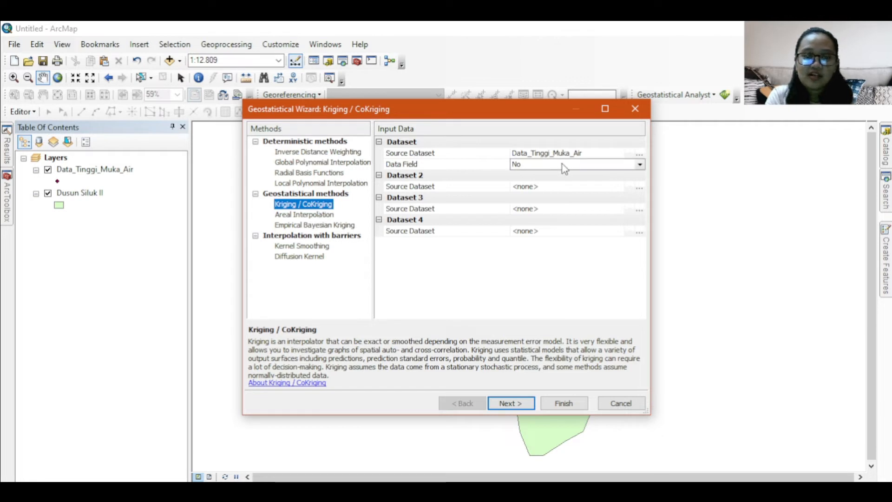
pyautogui.click(639, 165)
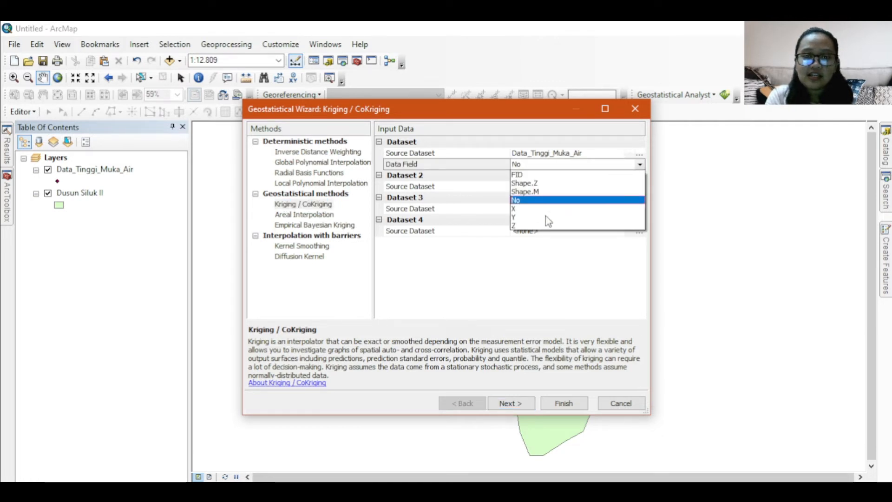
pyautogui.click(519, 226)
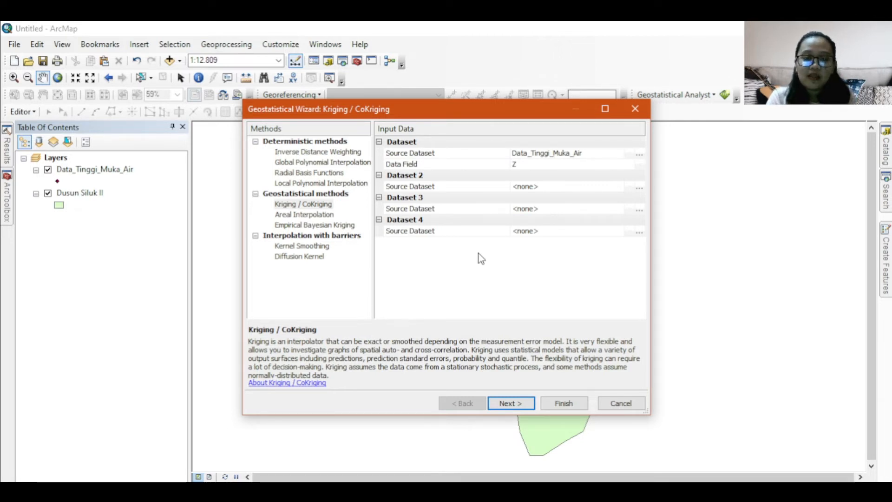
pyautogui.click(518, 402)
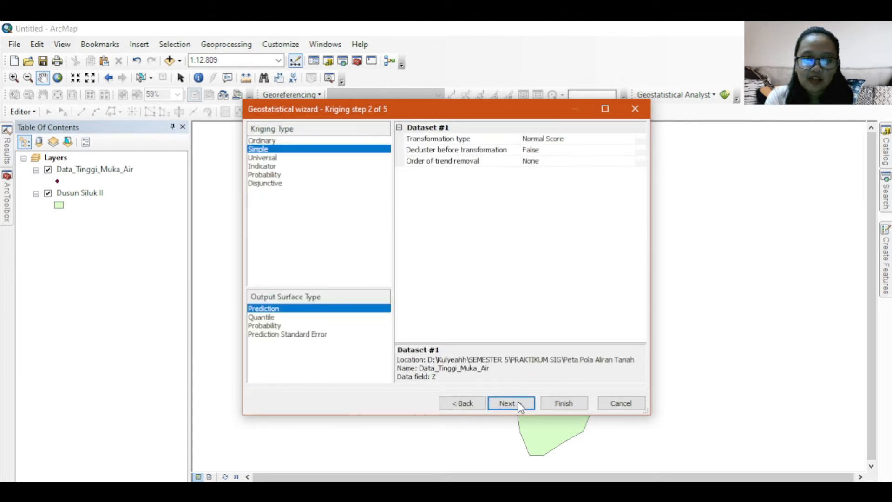
# Accept Simple kriging with Prediction output, the Normal Score transformation and the default covariance model settings.
pyautogui.click(519, 404)
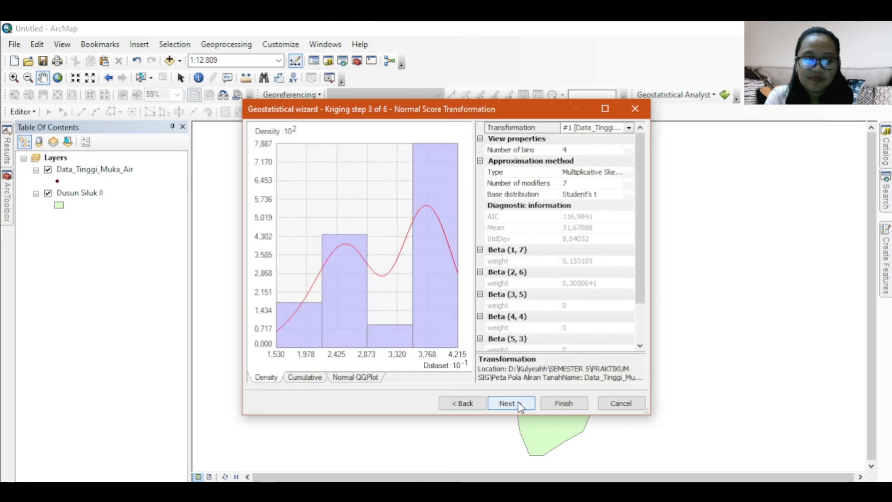
pyautogui.click(518, 403)
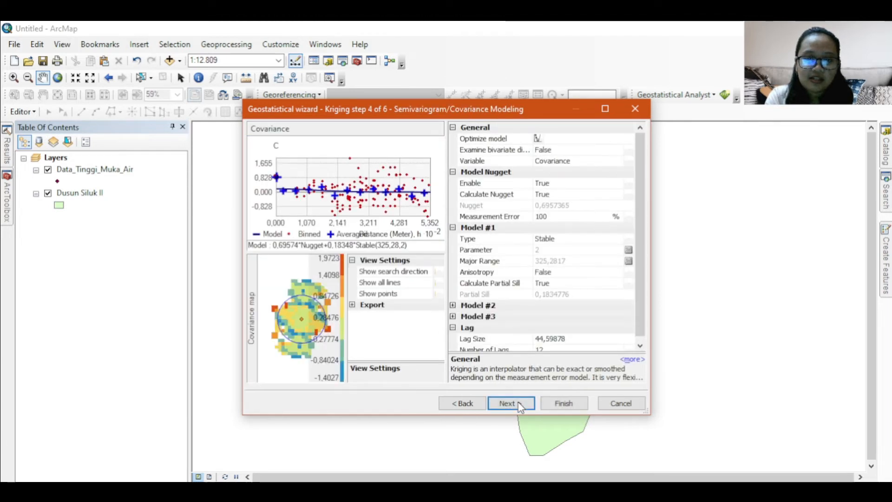
pyautogui.click(518, 403)
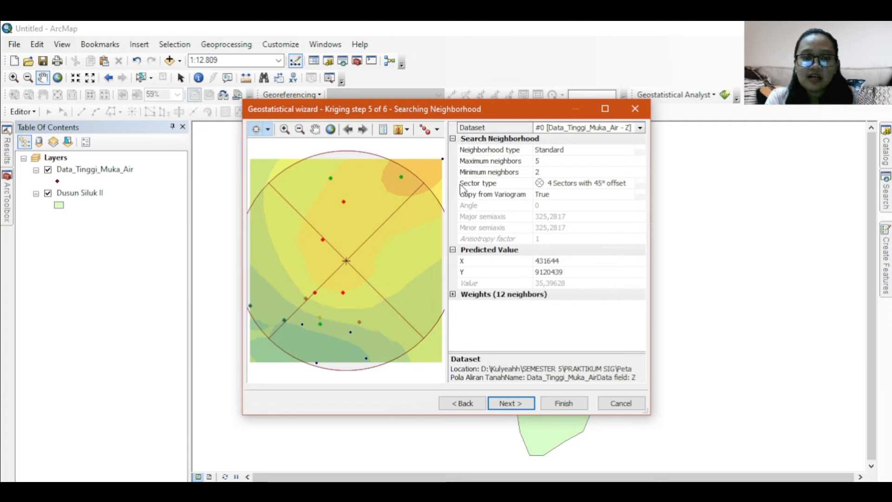
# Set the search neighborhood's sector type to 8 Sectors and finish the wizard to add the kriging layer to the map.
pyautogui.click(481, 186)
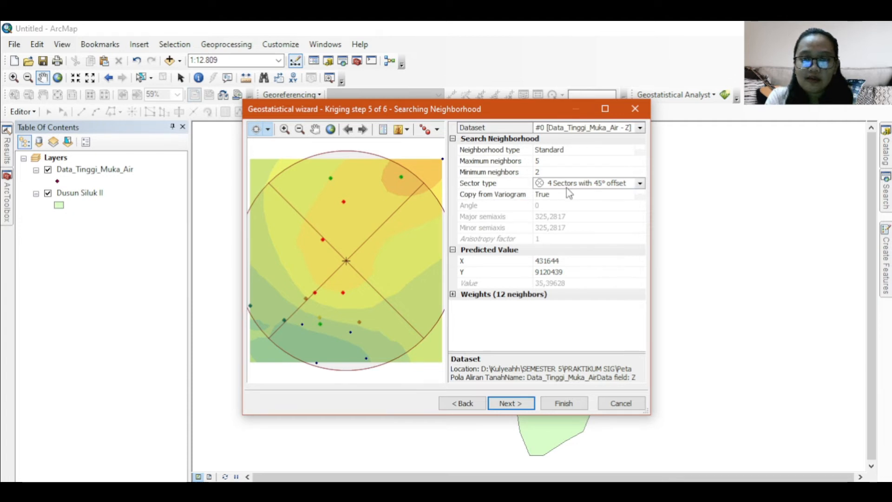
pyautogui.click(641, 184)
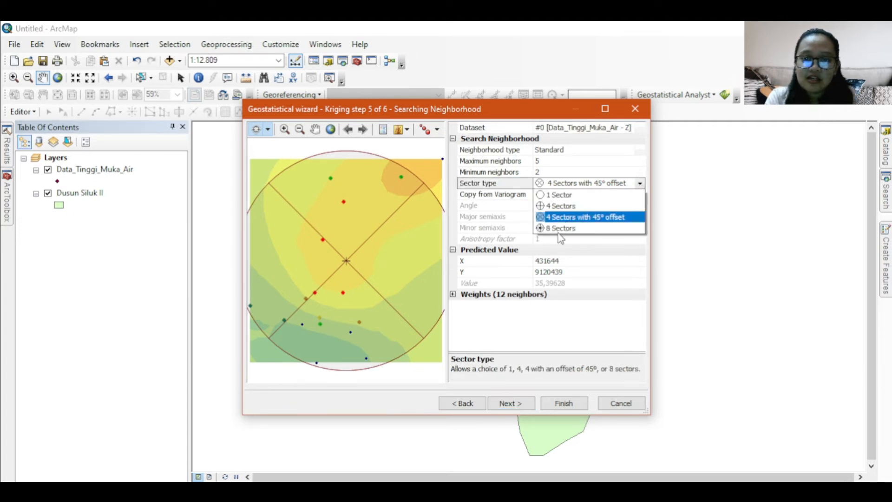
pyautogui.click(559, 231)
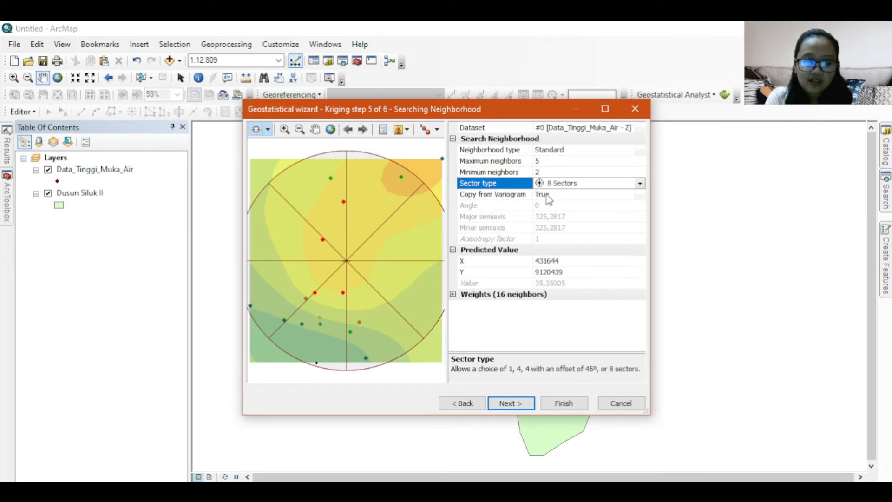
pyautogui.click(519, 405)
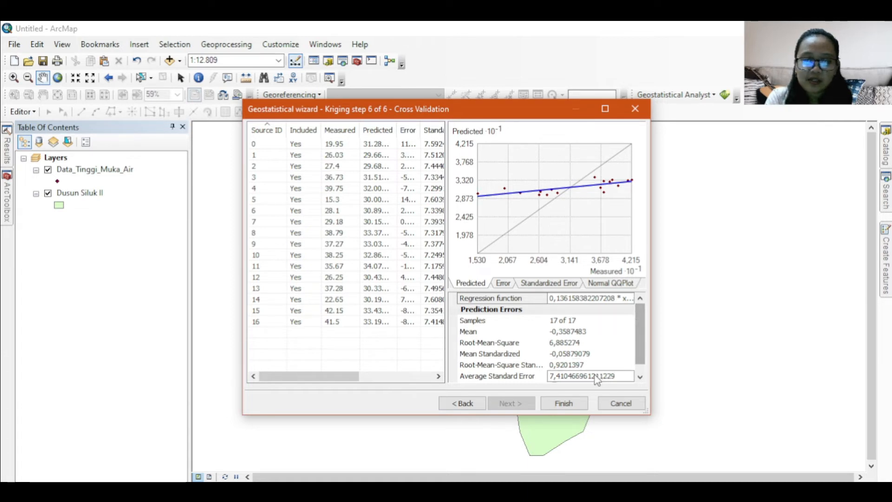
pyautogui.click(571, 406)
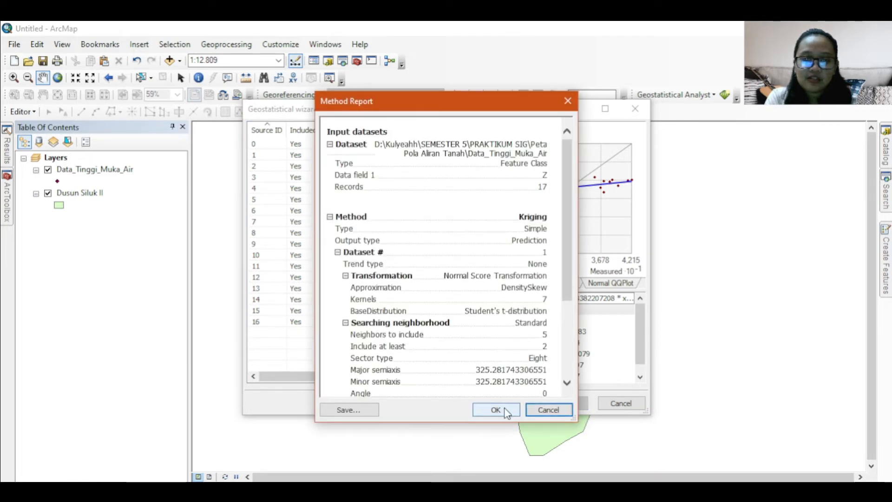
pyautogui.click(504, 410)
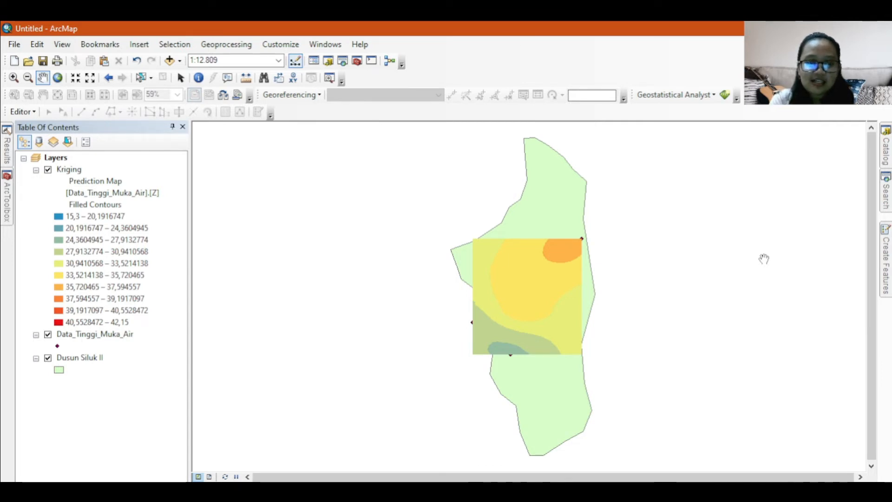
# Set the Kriging layer's extent to the rectangular extent of Dusun Siluk II.
pyautogui.click(71, 171)
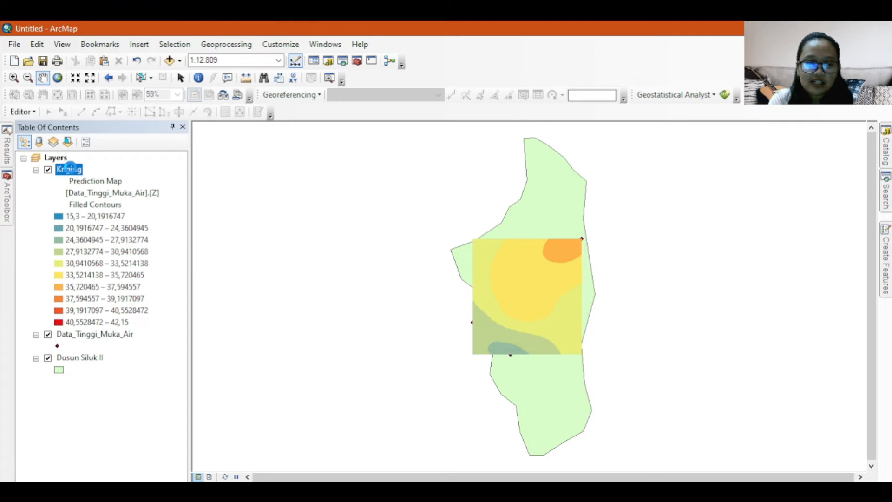
pyautogui.rightClick(72, 171)
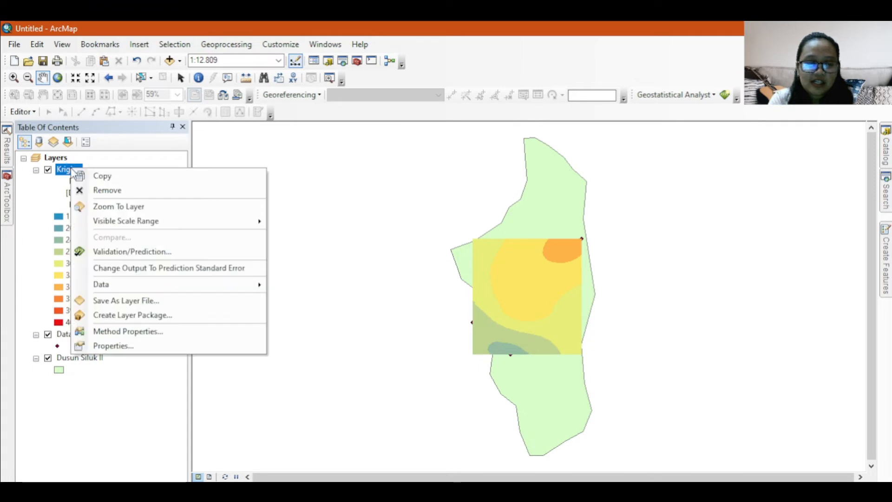
pyautogui.click(116, 346)
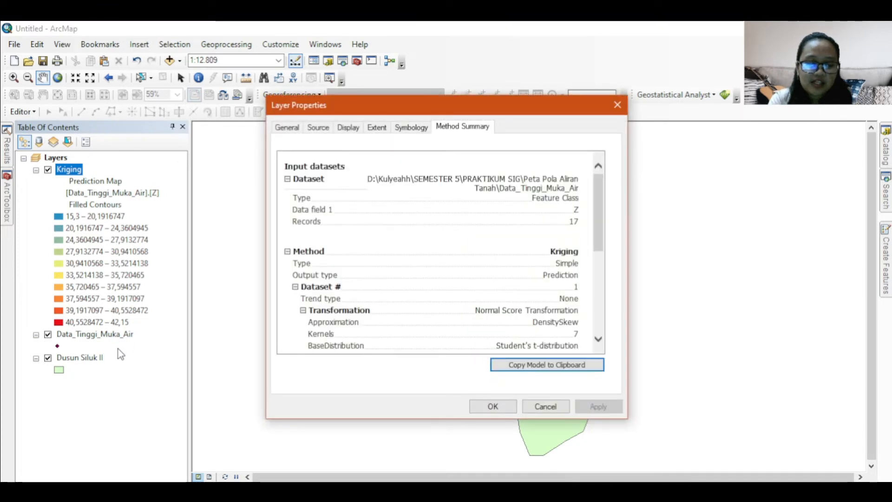
pyautogui.click(379, 129)
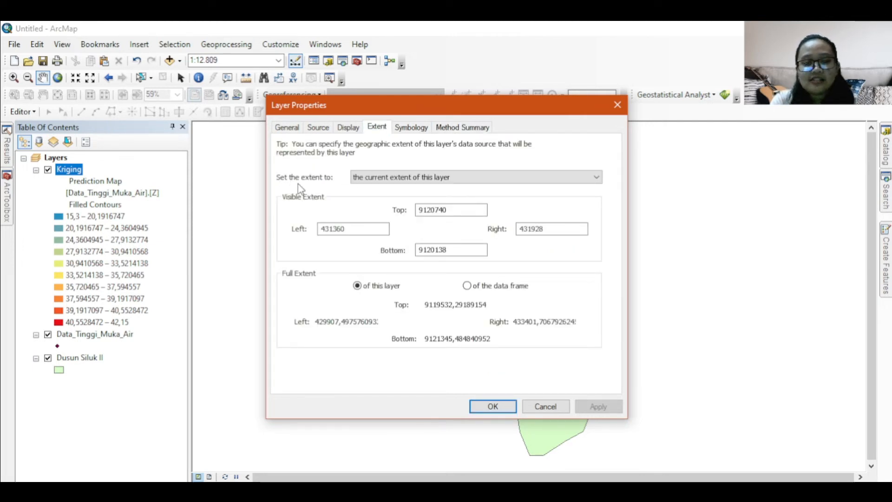
pyautogui.click(511, 183)
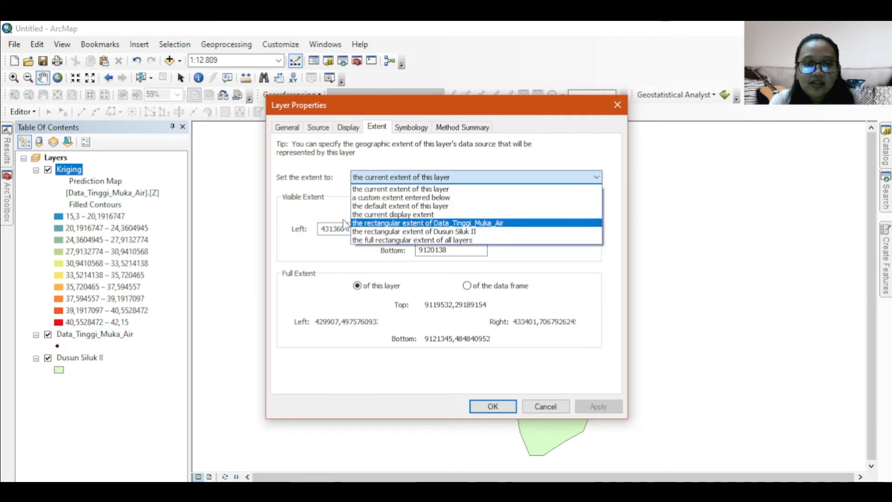
pyautogui.click(456, 233)
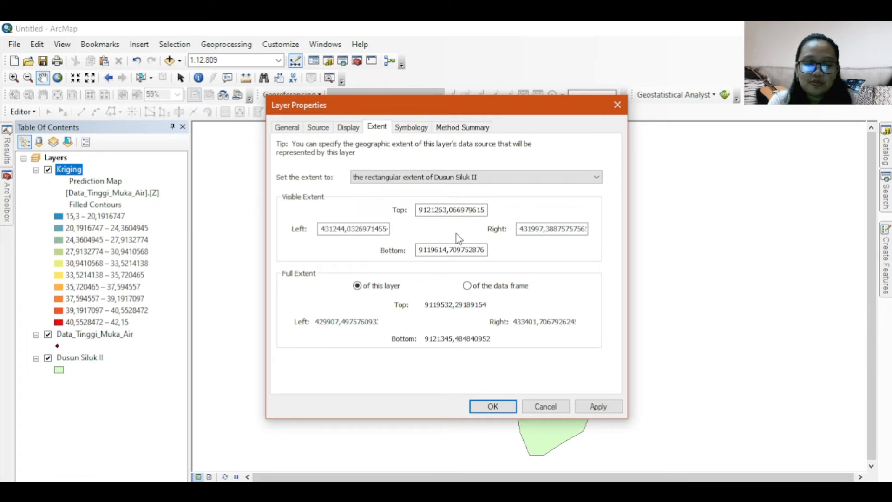
pyautogui.click(491, 409)
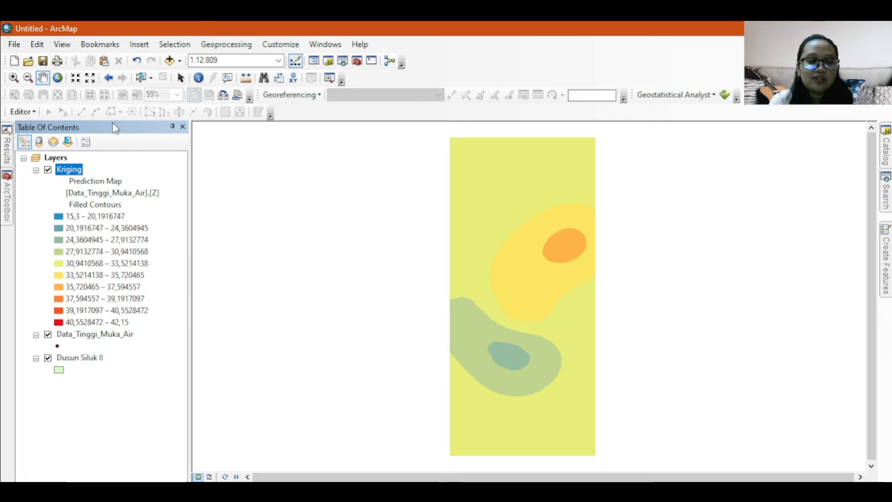
# Rename the Kriging layer as Pola_Aliran_Air.
pyautogui.click(80, 171)
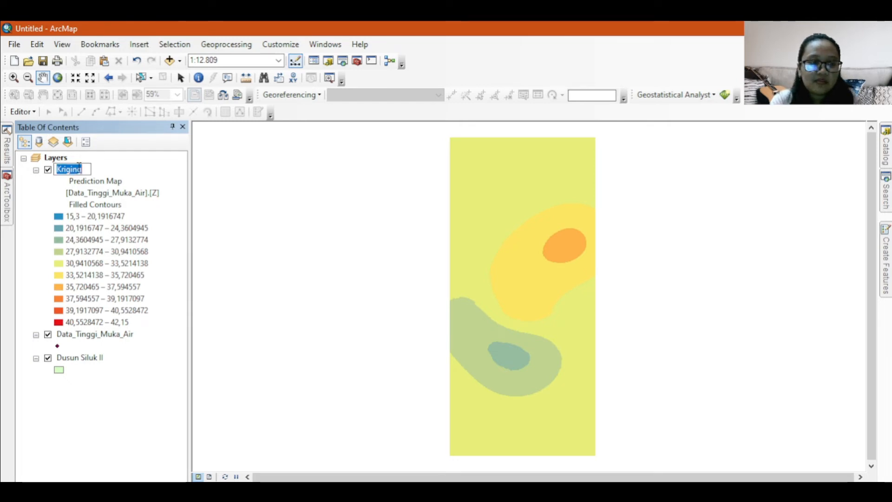
pyautogui.click(79, 168)
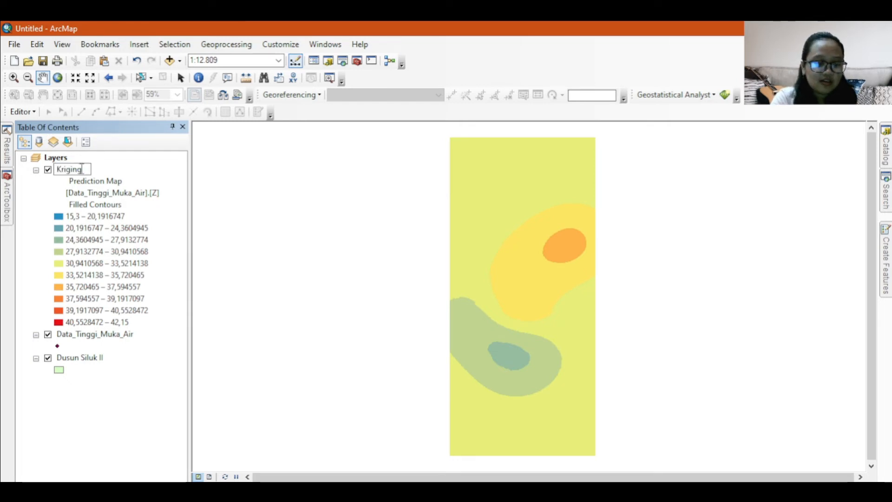
pyautogui.doubleClick(82, 169)
pyautogui.press('BackSpace')
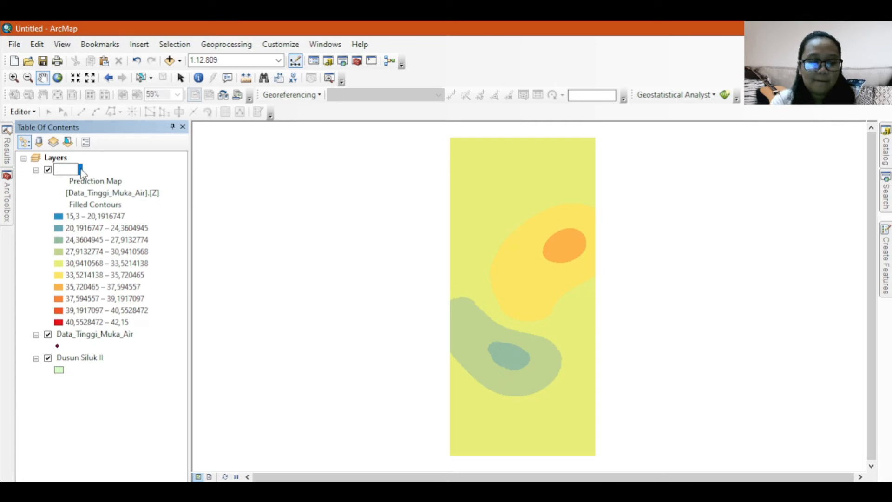
pyautogui.press('Return')
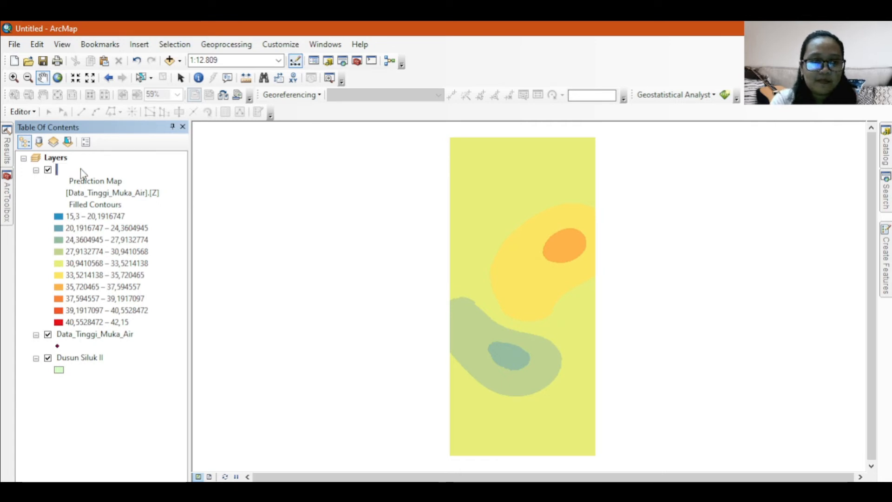
pyautogui.press('capslock')
pyautogui.press('p')
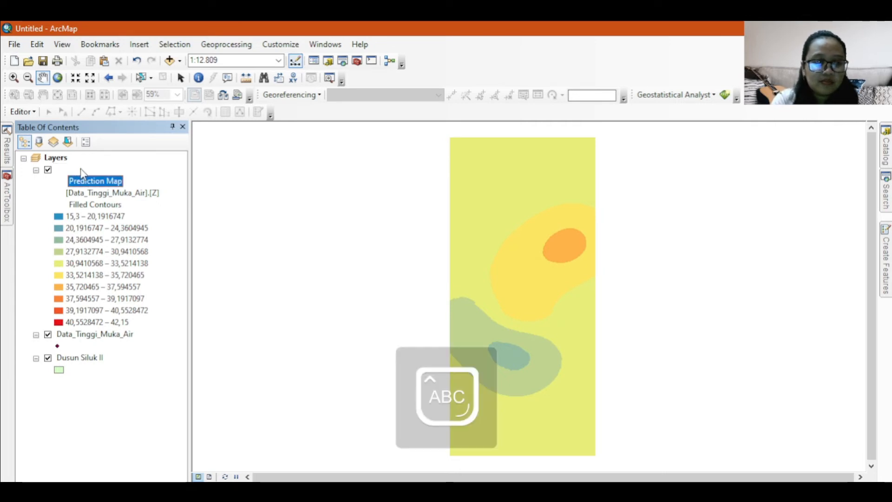
pyautogui.click(57, 169)
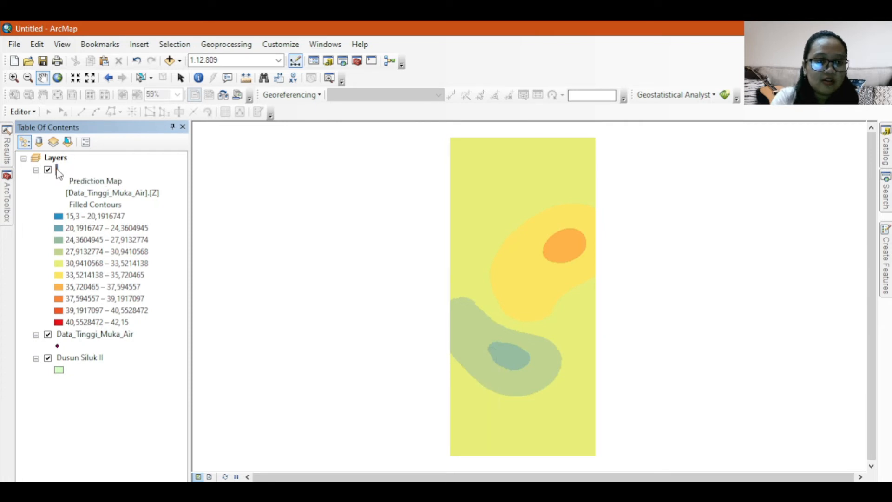
pyautogui.press('capslock')
pyautogui.write('p')
pyautogui.press('capslock')
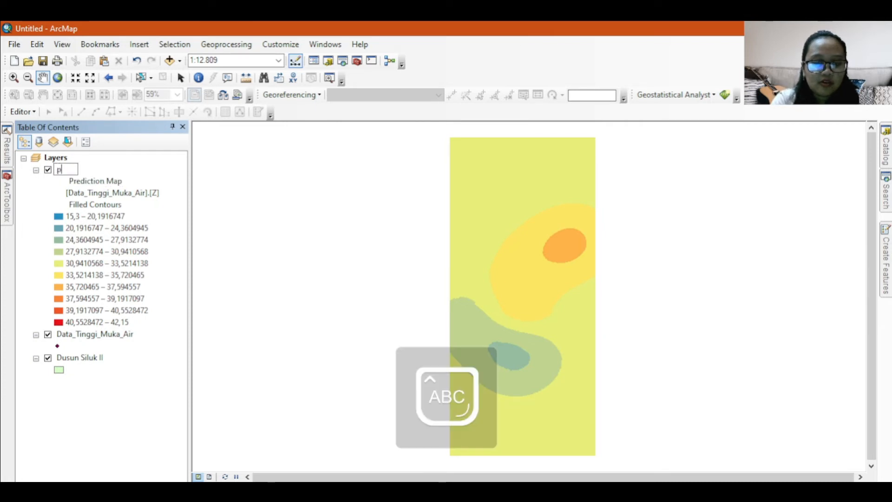
pyautogui.write('O')
pyautogui.press('BackSpace')
pyautogui.press('capslock')
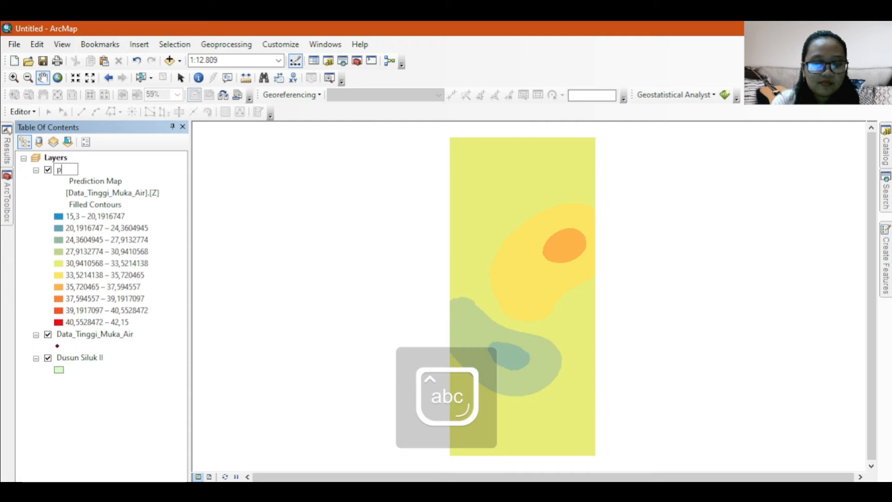
pyautogui.press('BackSpace')
pyautogui.press('capslock')
pyautogui.write('P')
pyautogui.press('capslock')
pyautogui.write('ola')
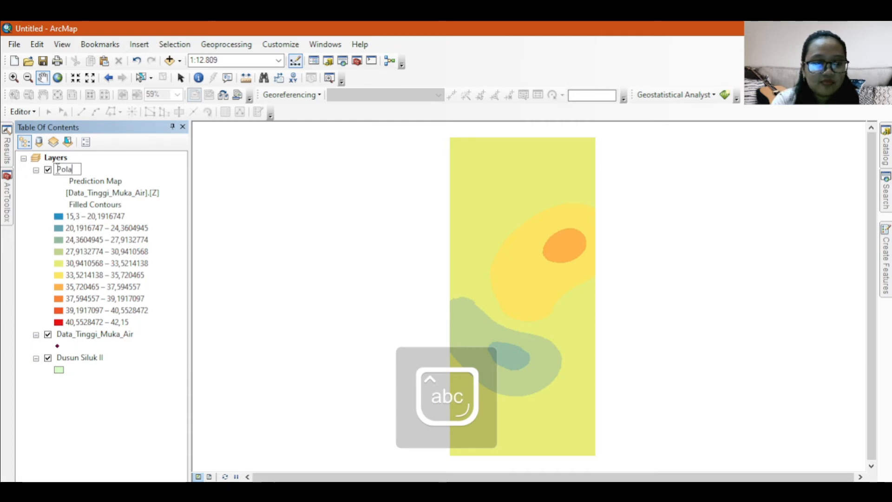
pyautogui.write('_')
pyautogui.press('capslock')
pyautogui.write('A')
pyautogui.press('capslock')
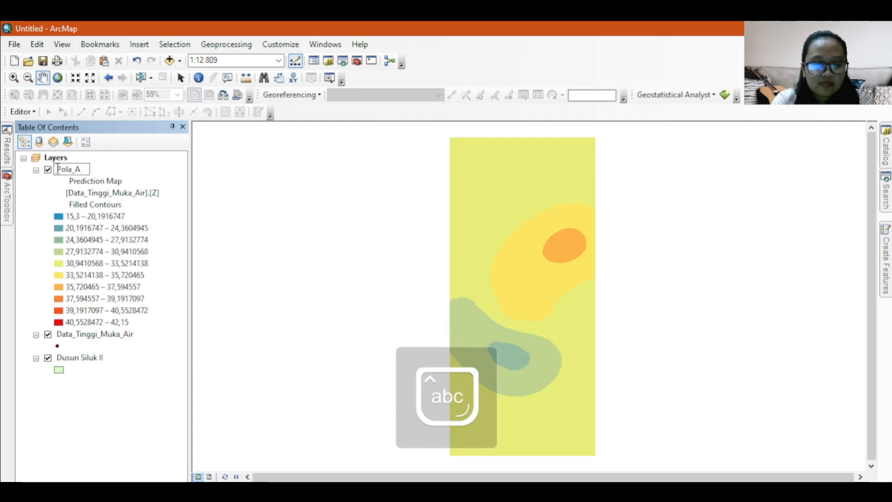
pyautogui.write('liran_')
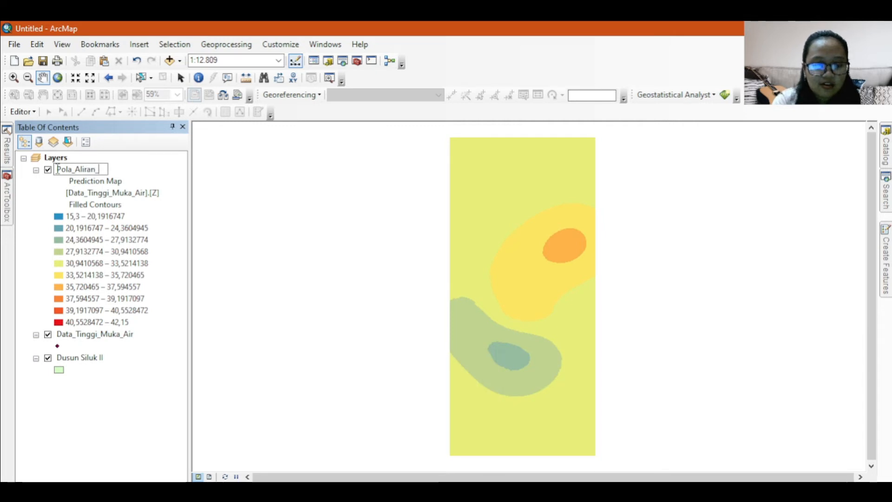
pyautogui.press('capslock')
pyautogui.write('A')
pyautogui.press('capslock')
pyautogui.write('ir')
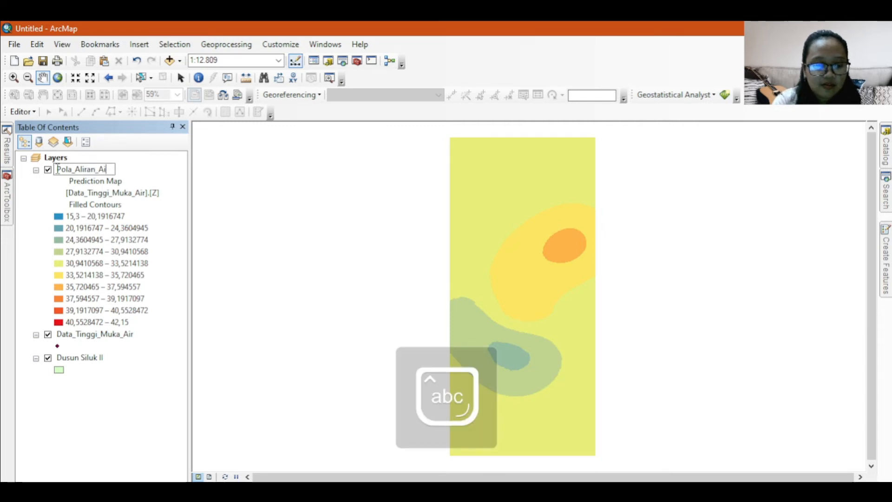
pyautogui.press('Return')
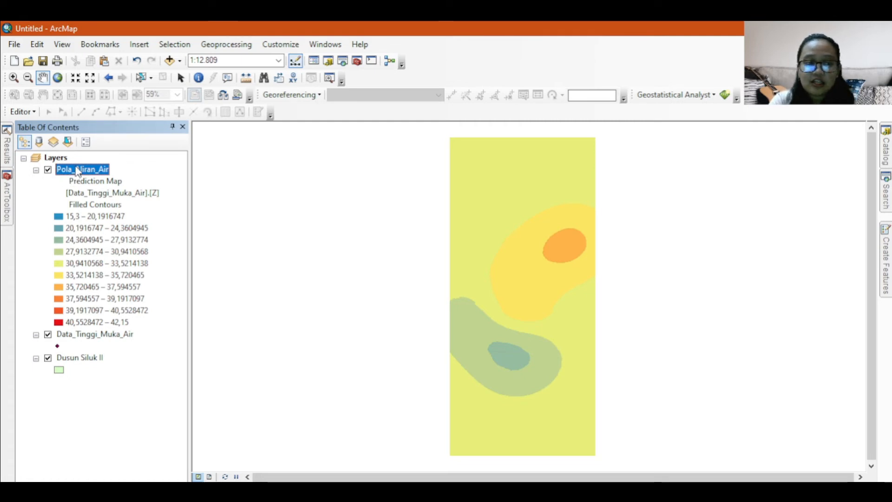
# Export the Pola_Aliran_Air layer to a raster named Pola_Aliran_Air_Tanah_Siluk_Kriging in P_Muka_Air.gdb, keeping the default cell size.
pyautogui.rightClick(77, 172)
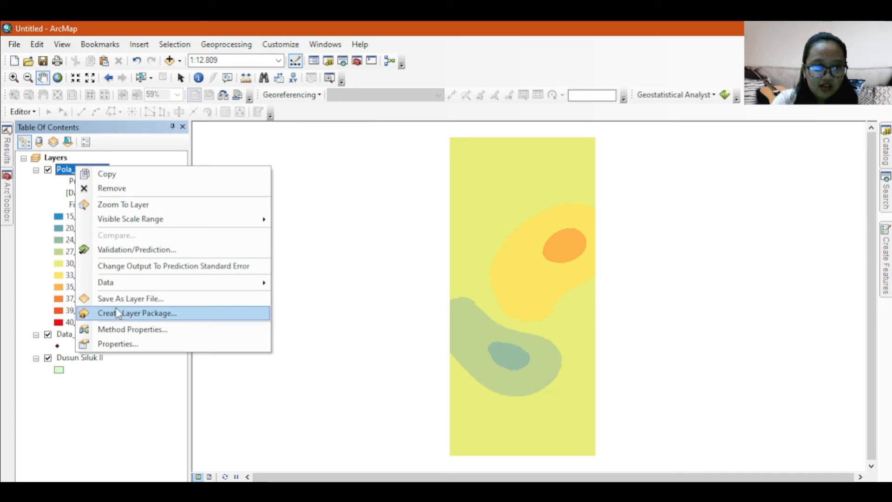
pyautogui.moveTo(118, 287)
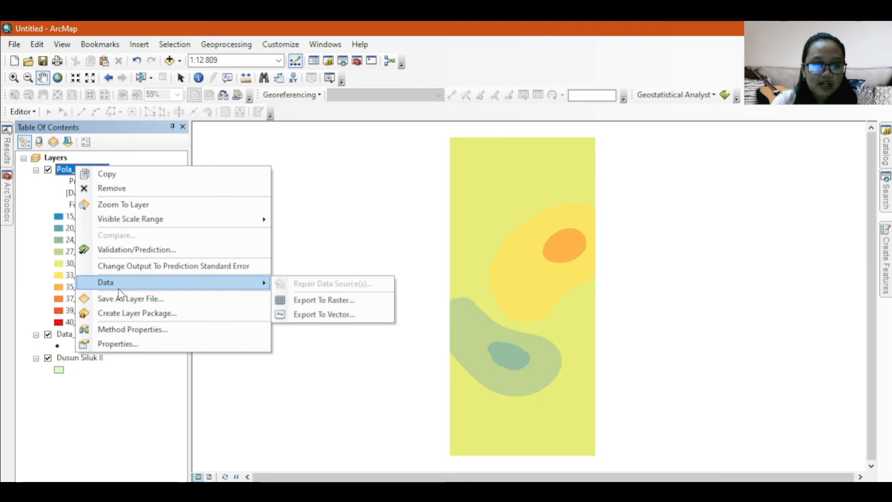
pyautogui.click(349, 305)
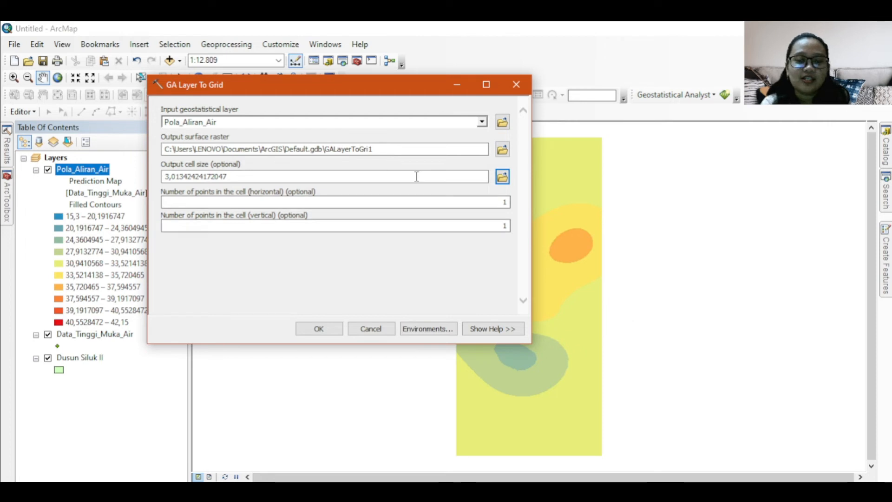
pyautogui.click(503, 149)
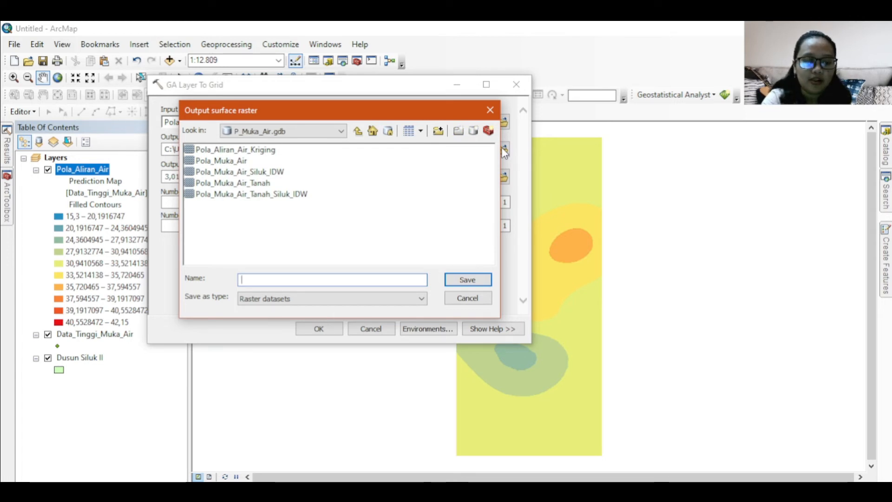
pyautogui.write('Pola_')
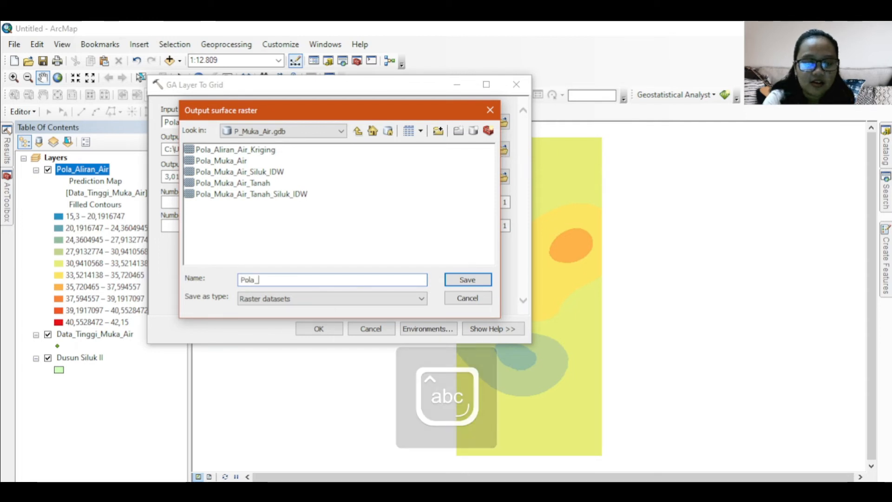
pyautogui.press('capslock')
pyautogui.write('A')
pyautogui.press('capslock')
pyautogui.write('l')
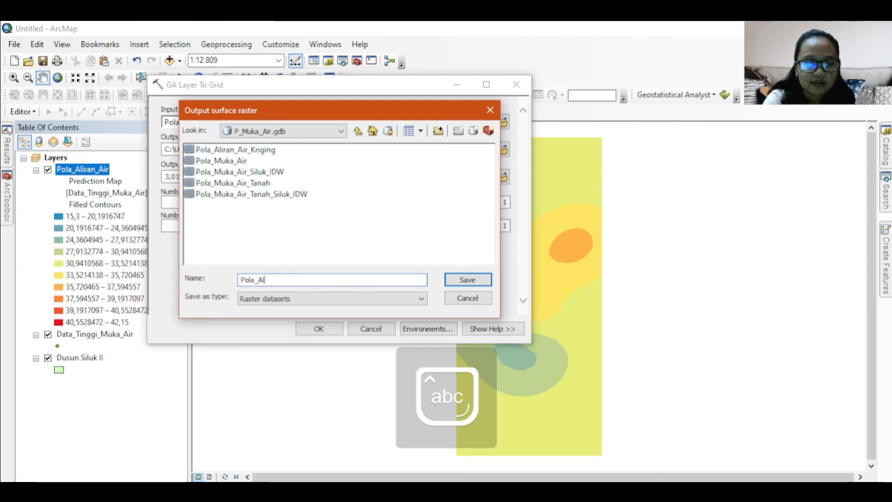
pyautogui.write('iran_')
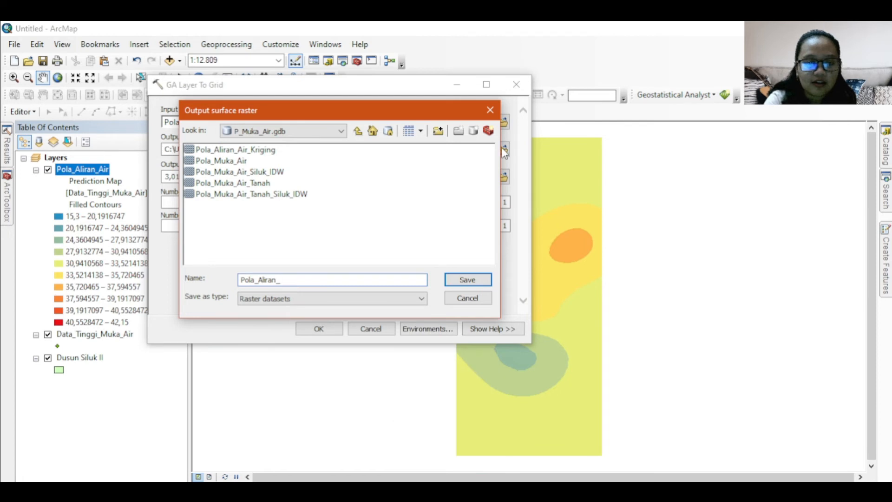
pyautogui.press('capslock')
pyautogui.write('A')
pyautogui.press('capslock')
pyautogui.write('i')
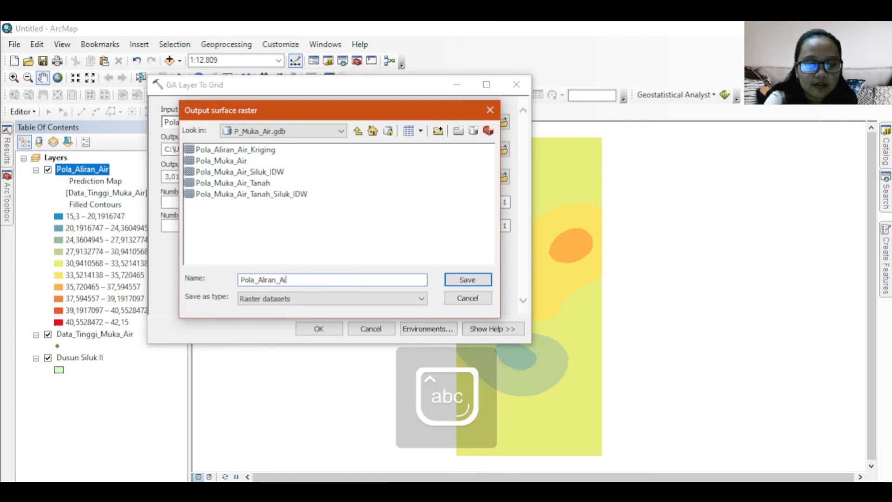
pyautogui.write('r')
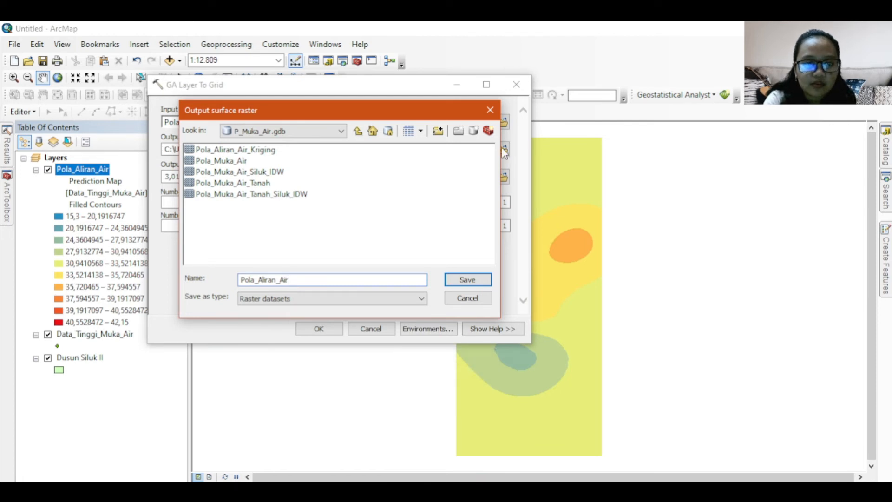
pyautogui.write('_')
pyautogui.press('capslock')
pyautogui.write('T')
pyautogui.press('capslock')
pyautogui.write('a')
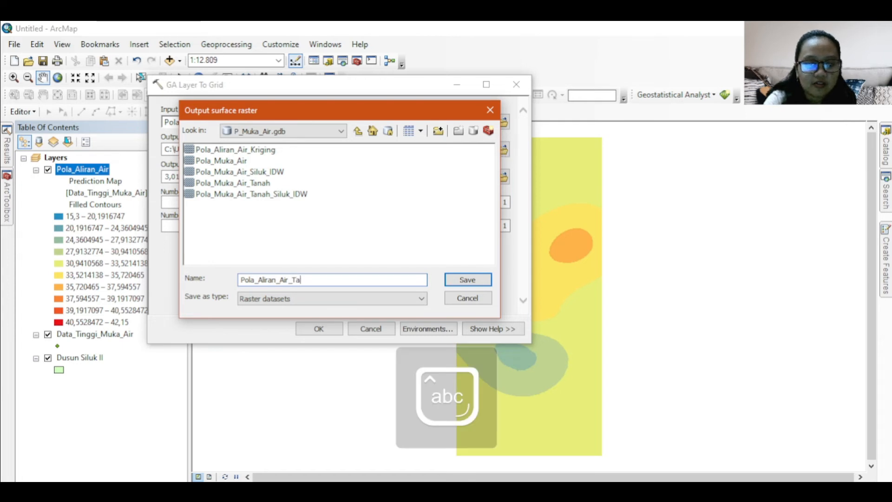
pyautogui.write('nah_')
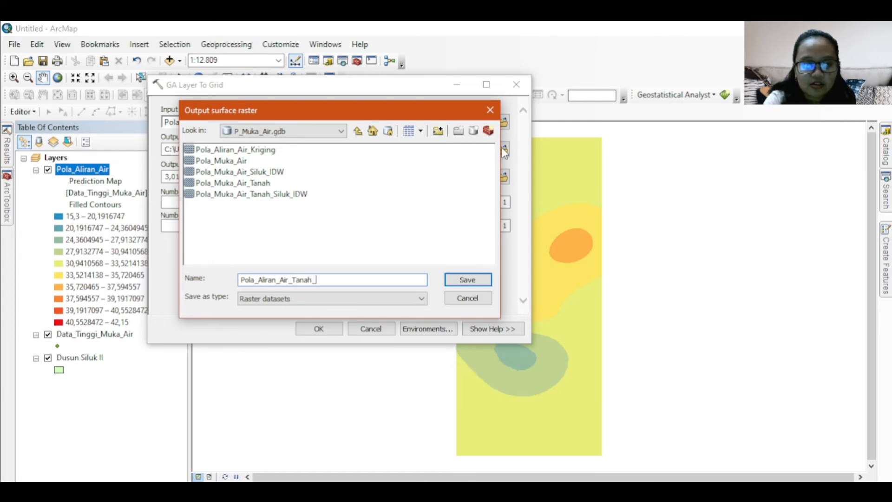
pyautogui.press('capslock')
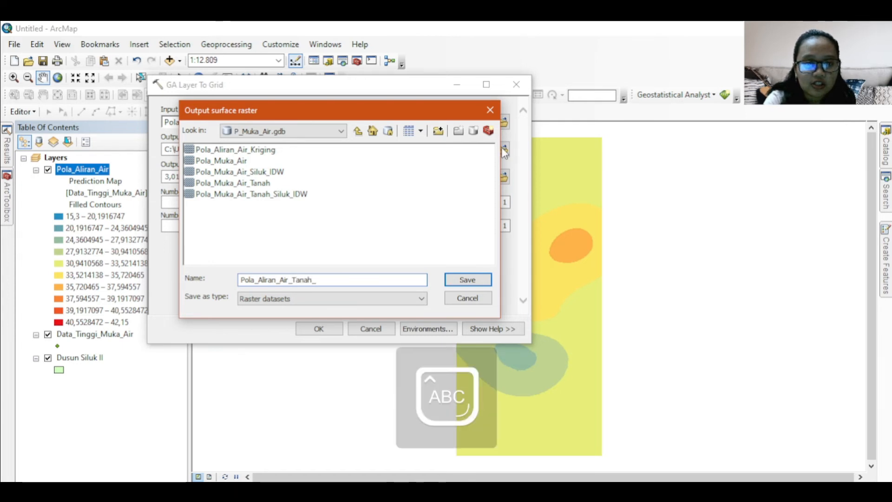
pyautogui.write('S')
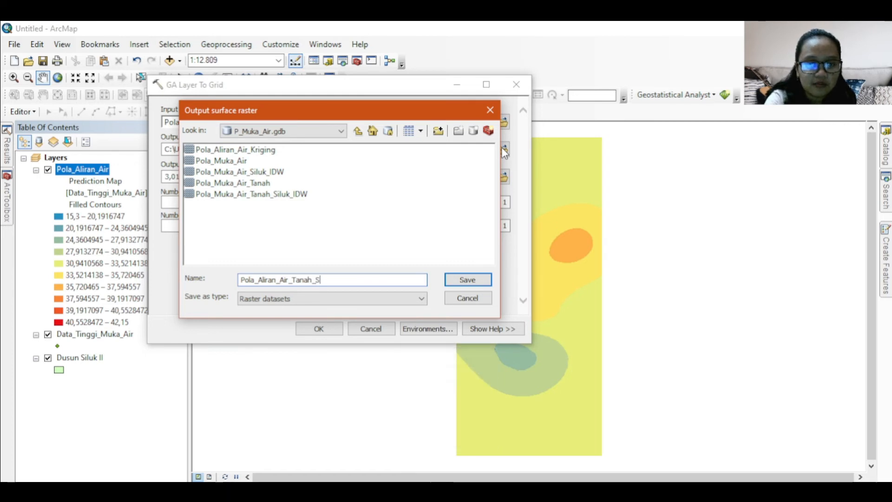
pyautogui.press('capslock')
pyautogui.write('iluk_')
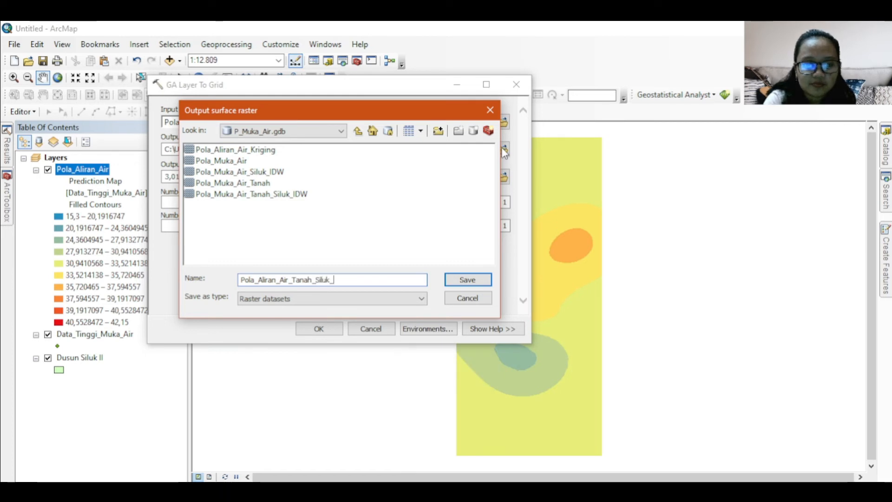
pyautogui.press('capslock')
pyautogui.write('_K')
pyautogui.press('capslock')
pyautogui.write('r')
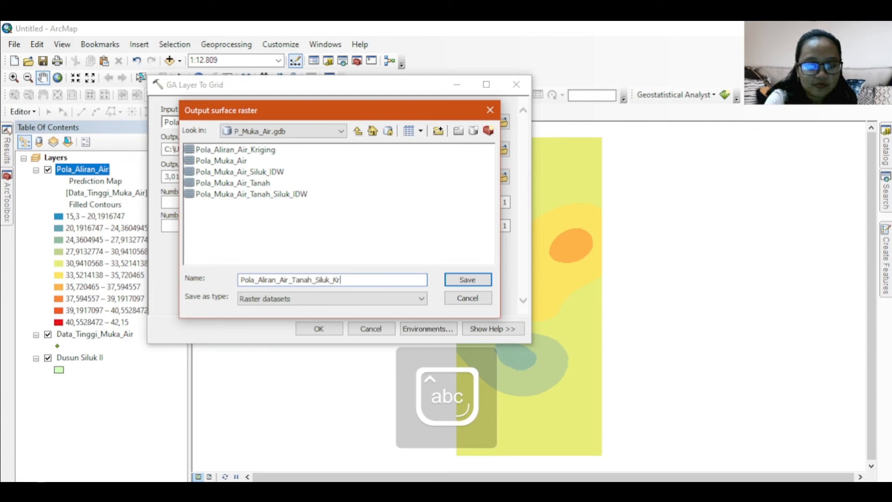
pyautogui.write('iging')
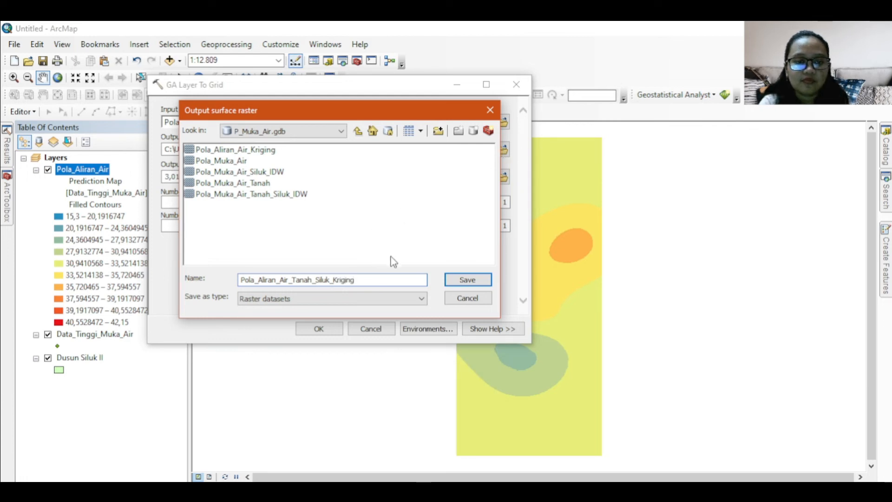
pyautogui.click(466, 280)
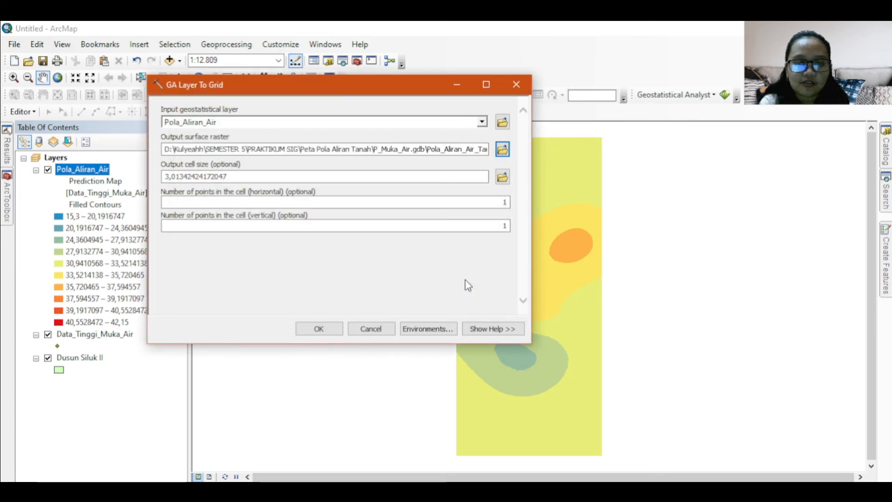
pyautogui.click(331, 330)
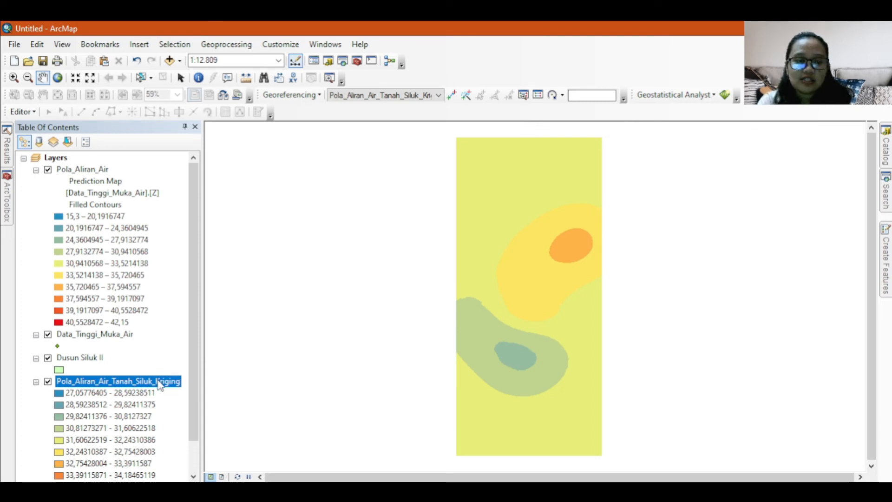
# Move the Pola_Aliran_Air_Tanah_Siluk_Kriging layer above all other layers and hide the Pola_Aliran_Air layer.
pyautogui.moveTo(159, 385); pyautogui.dragTo(150, 166)
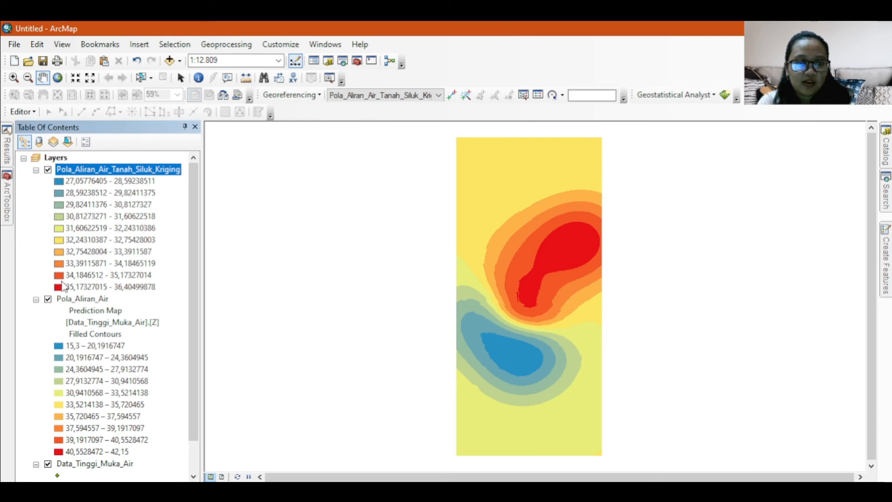
pyautogui.click(48, 300)
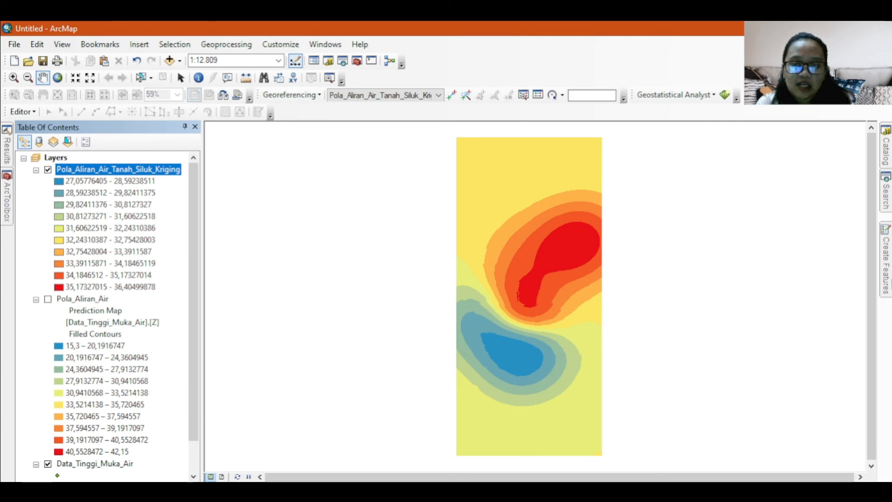
# Search for "extract by mask" and open the Extract by Mask (Spatial Analyst) tool.
pyautogui.click(886, 261)
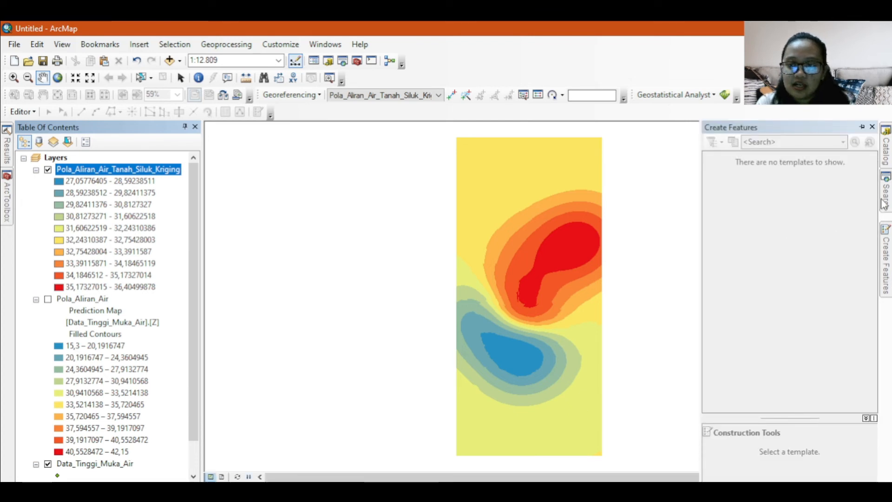
pyautogui.moveTo(888, 200)
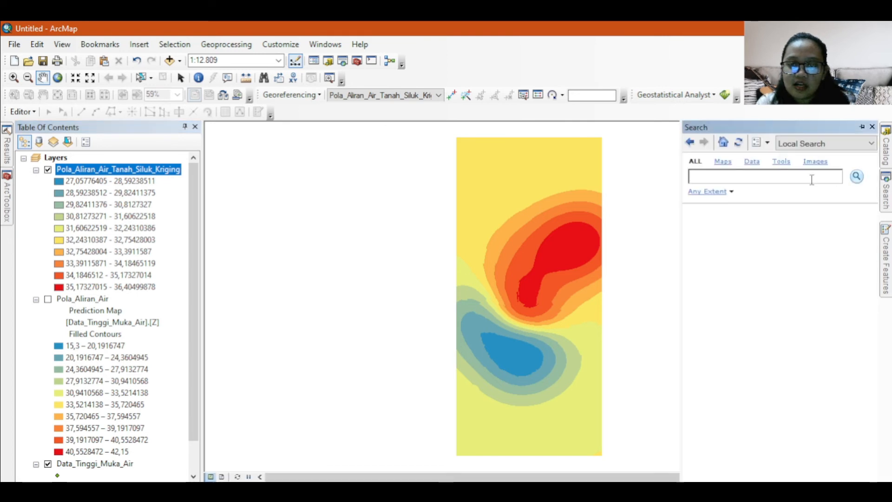
pyautogui.click(812, 179)
pyautogui.write('extr')
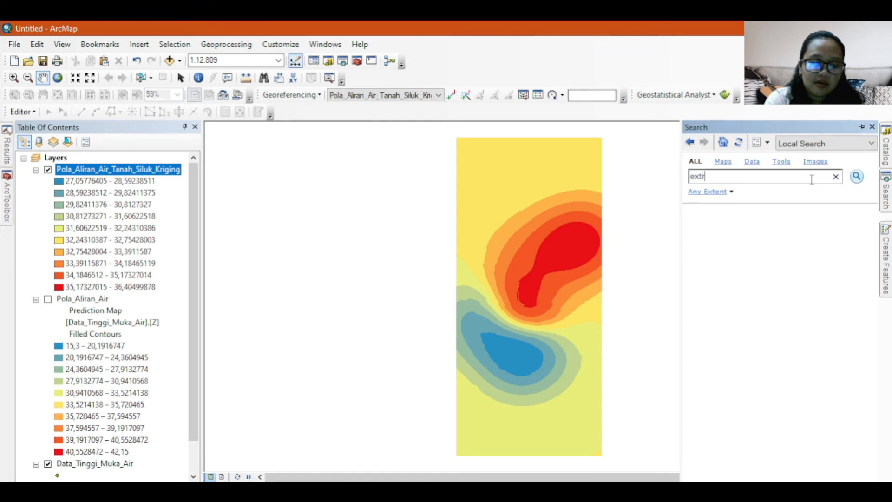
pyautogui.write('ac')
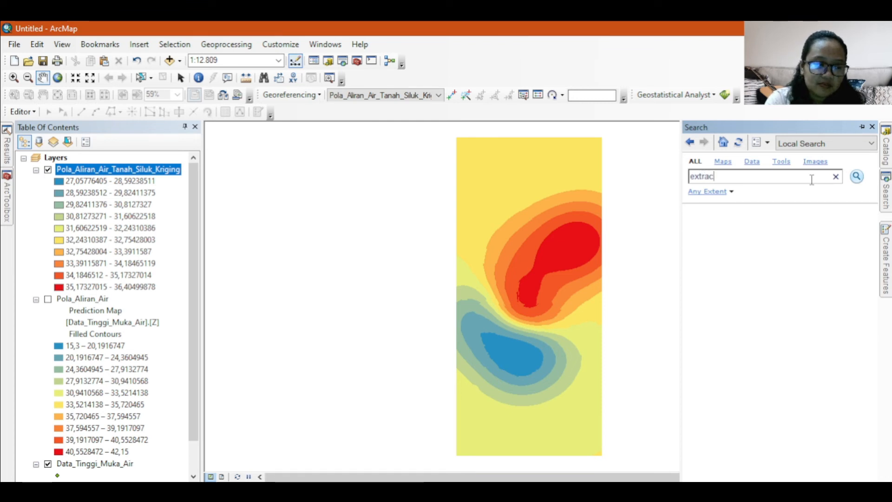
pyautogui.write('t by ')
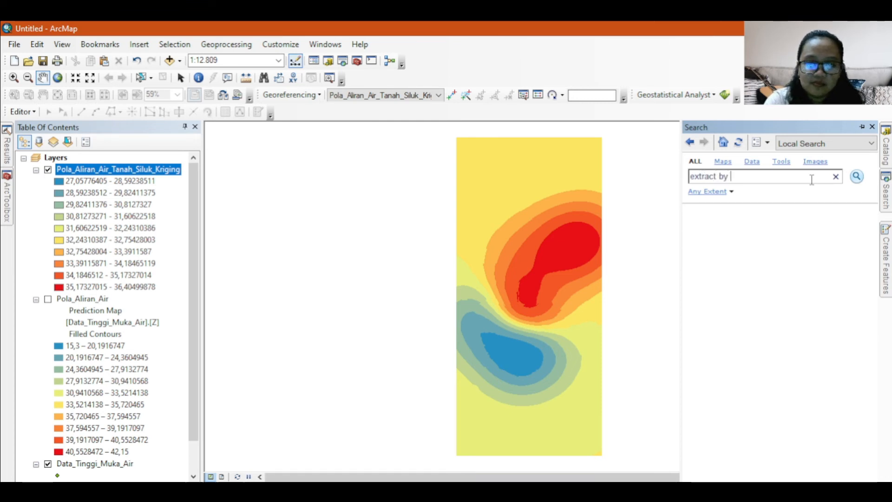
pyautogui.write('mas')
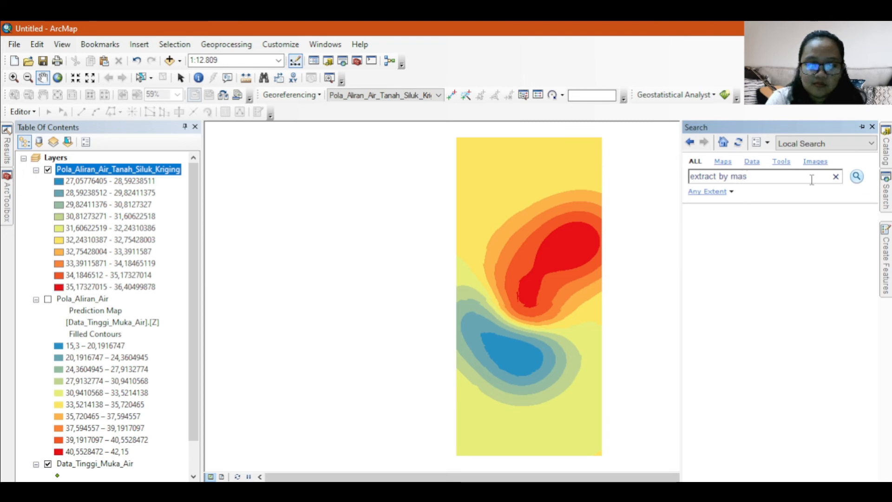
pyautogui.write('k')
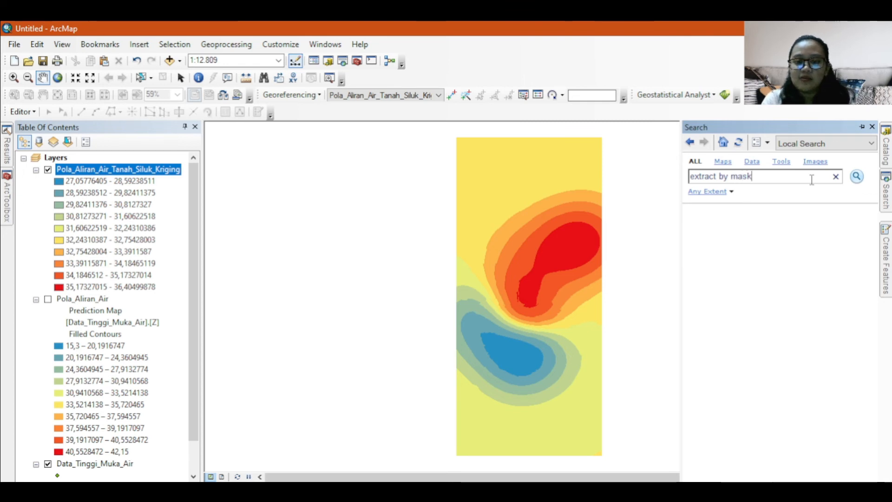
pyautogui.press('Return')
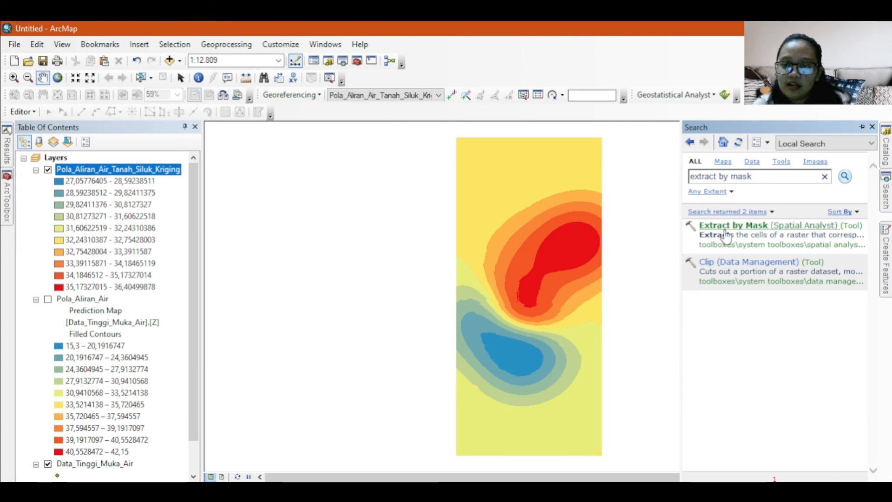
pyautogui.click(782, 226)
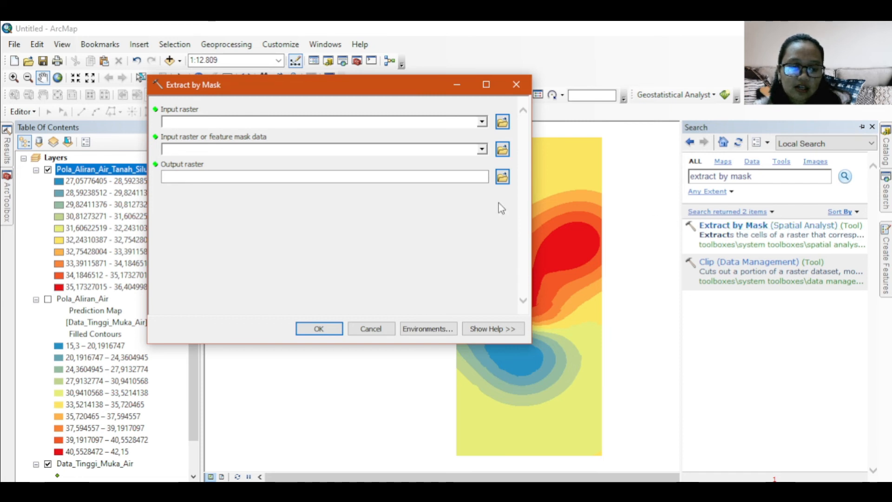
# Extract the Pola_Aliran_Air_Tanah_Siluk_Kriging raster using Dusun Siluk II as the mask, keeping the default output location.
pyautogui.click(481, 122)
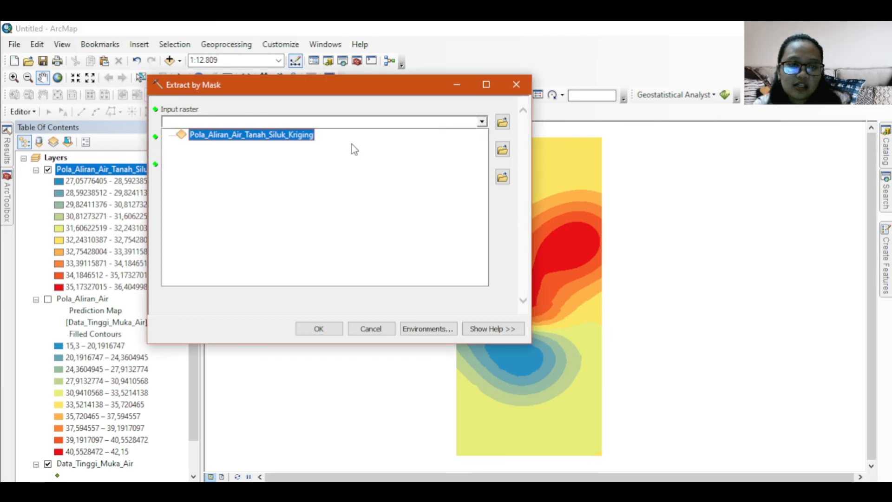
pyautogui.click(260, 135)
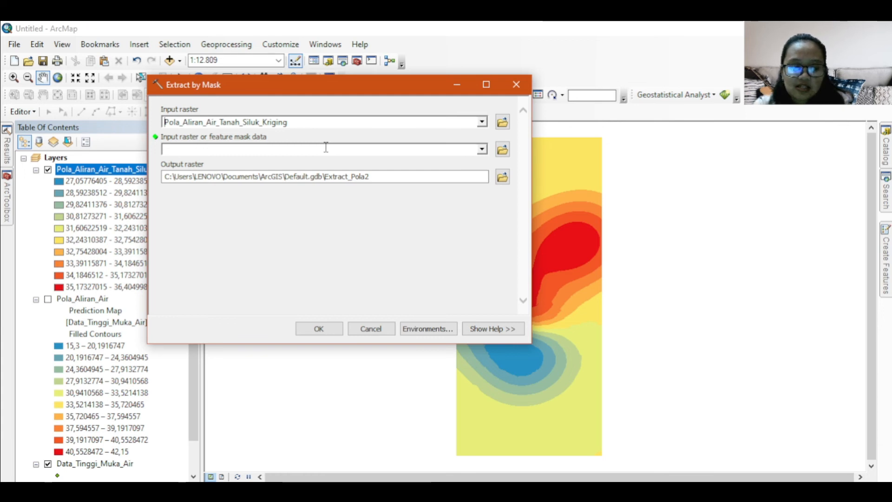
pyautogui.click(482, 148)
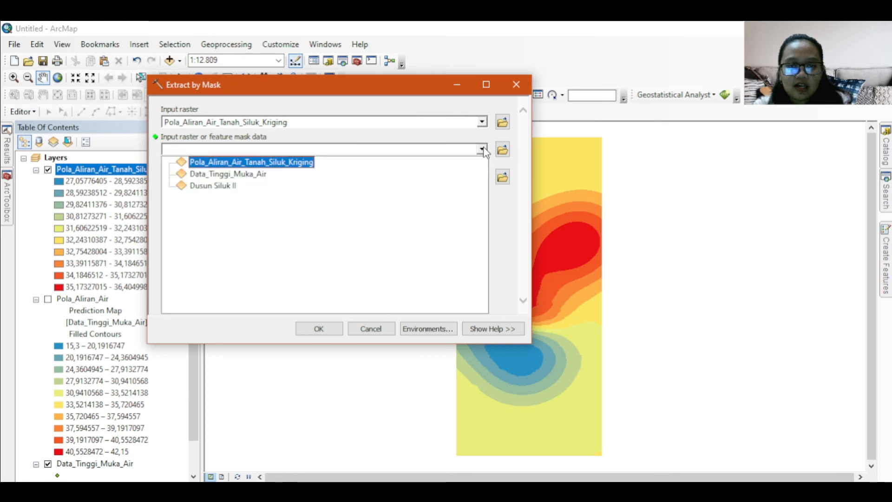
pyautogui.click(225, 185)
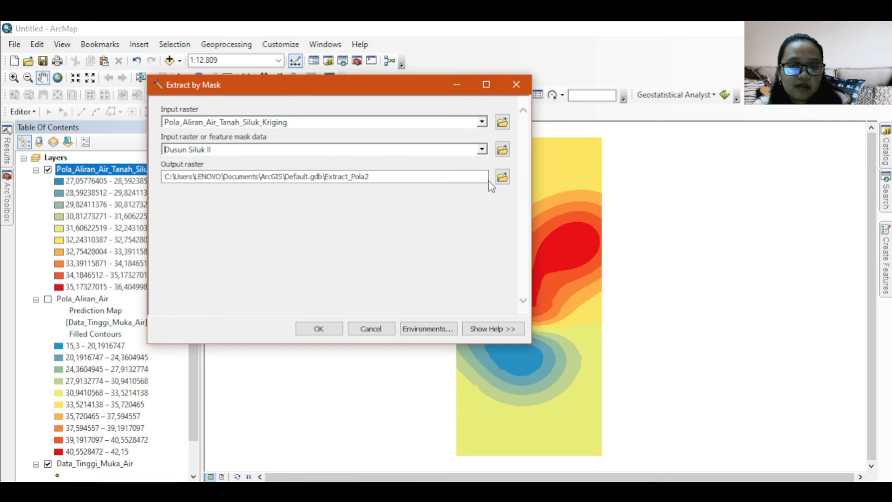
pyautogui.click(321, 329)
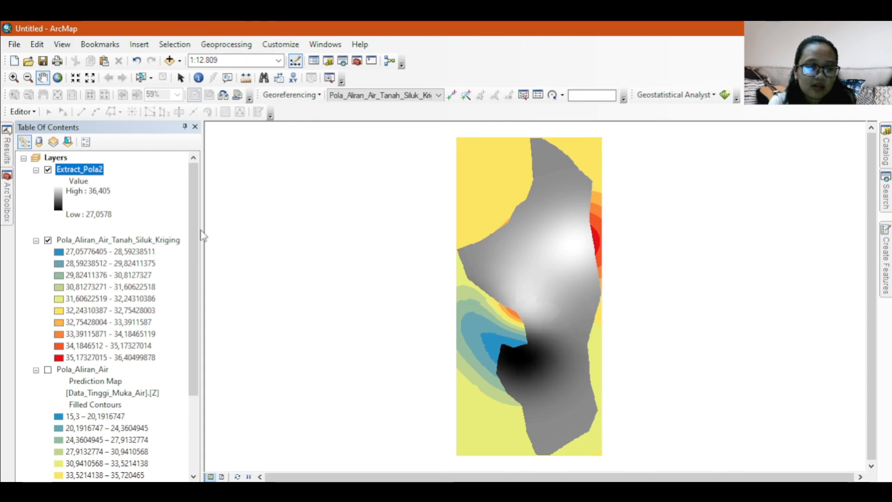
# Change the Extract_Pola2 raster layer's symbology from stretched to classified, with 15 classes.
pyautogui.rightClick(80, 173)
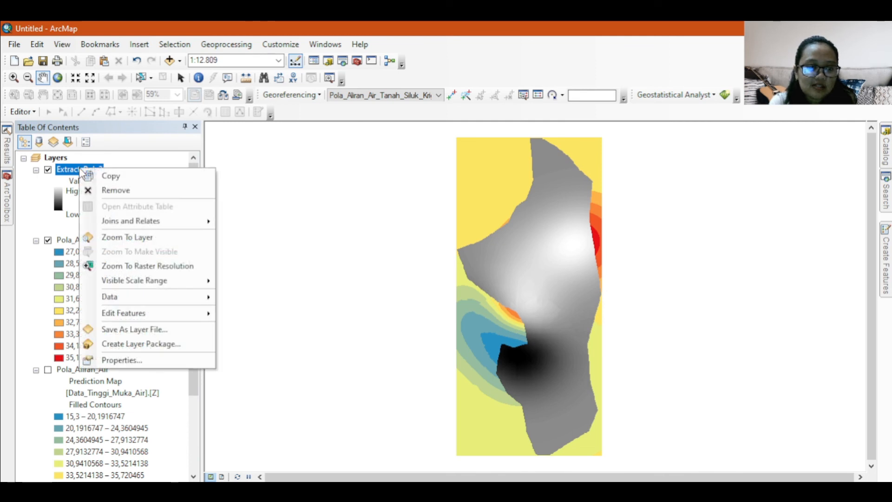
pyautogui.click(133, 362)
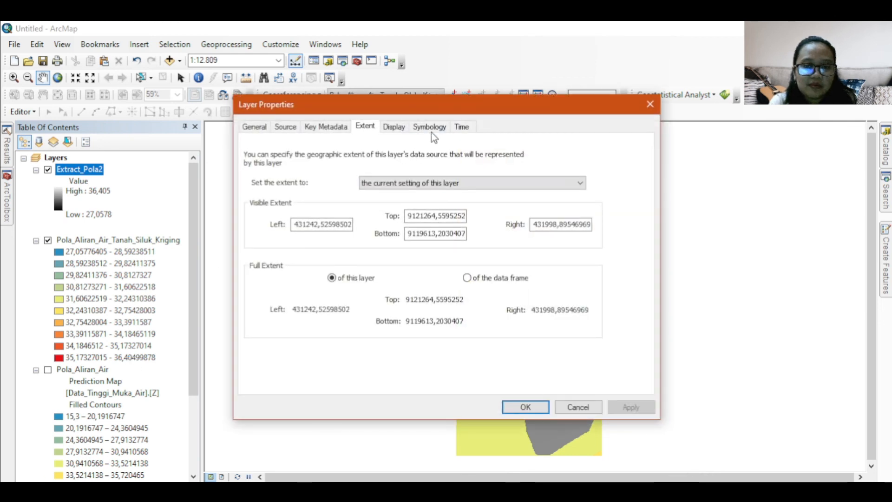
pyautogui.click(430, 131)
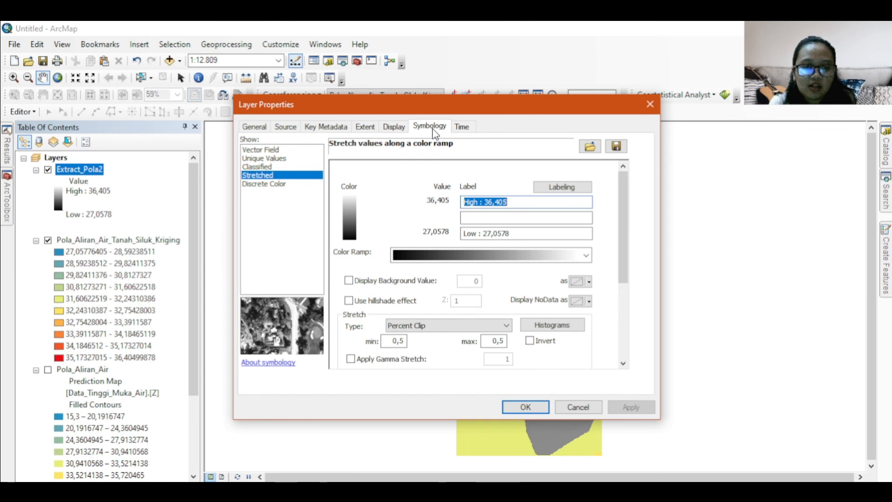
pyautogui.click(263, 167)
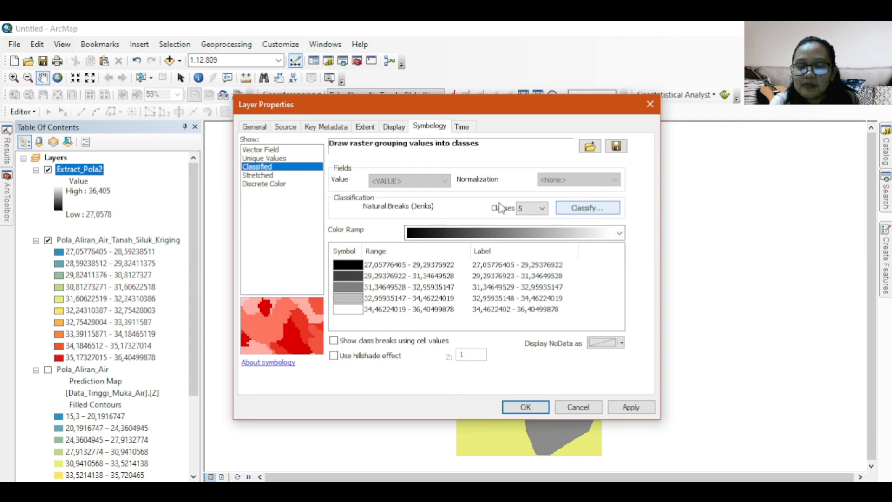
pyautogui.click(543, 208)
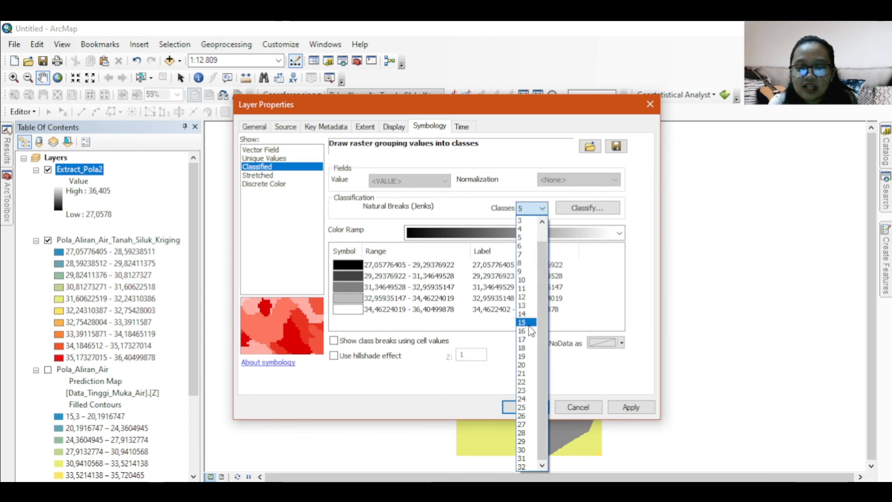
pyautogui.click(529, 324)
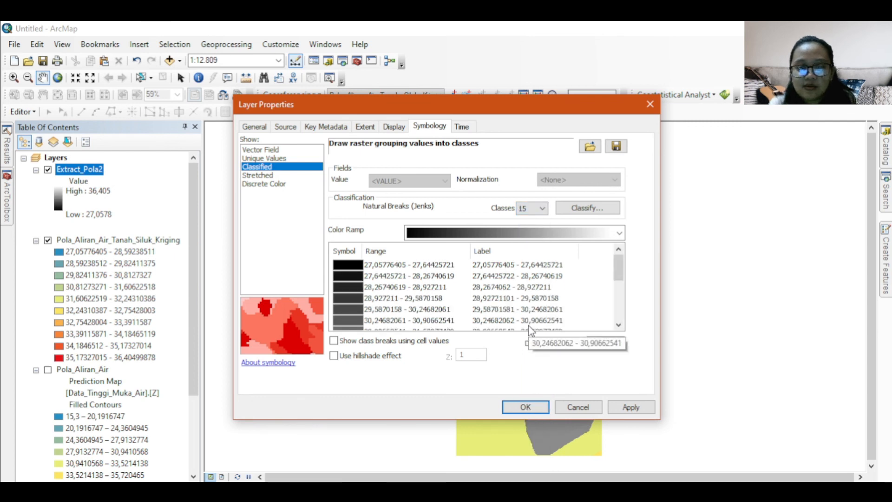
# Apply the blue-yellow-red color ramp to the Extract_Pola2 classes and hide the Pola_Aliran_Air_Tanah_Siluk_Kriging layer.
pyautogui.click(622, 233)
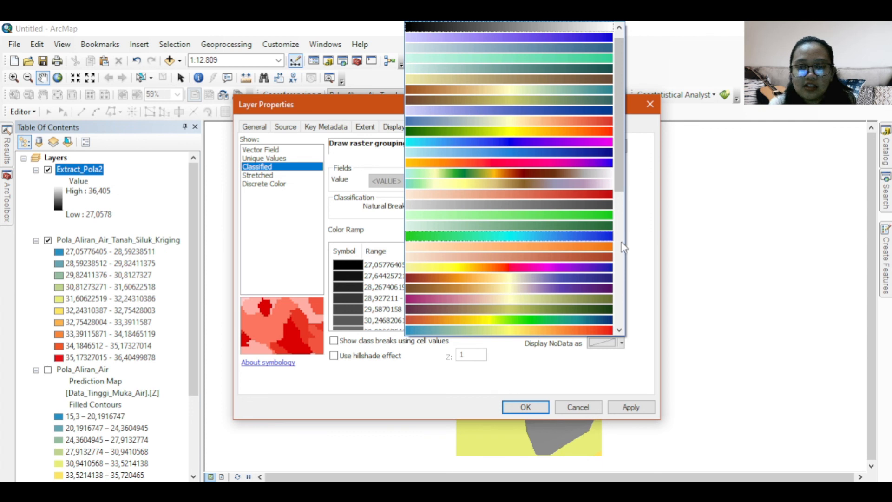
pyautogui.click(526, 331)
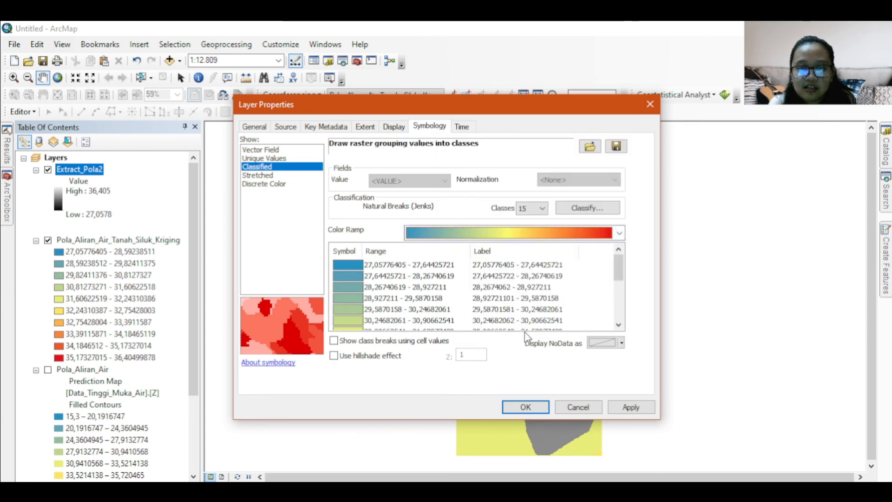
pyautogui.click(525, 407)
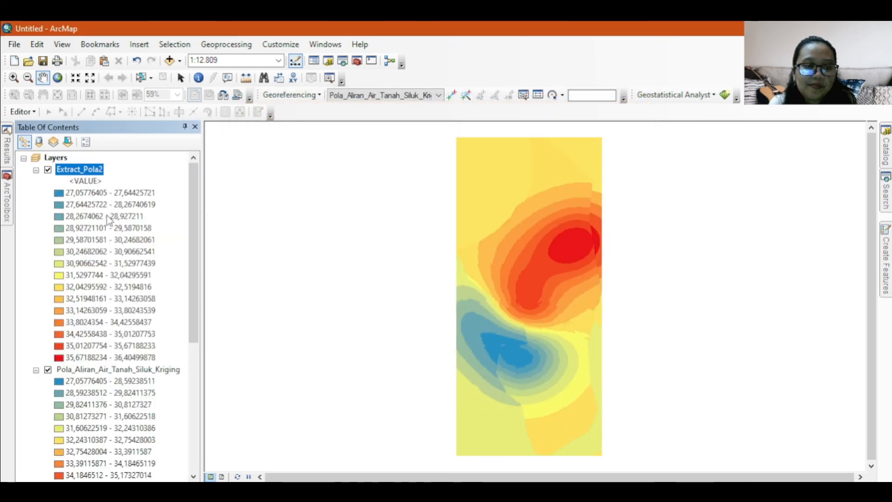
pyautogui.click(48, 370)
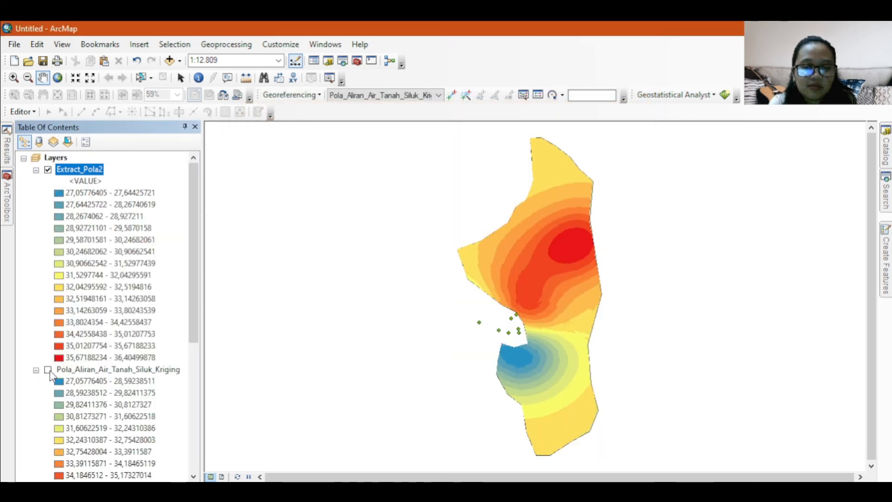